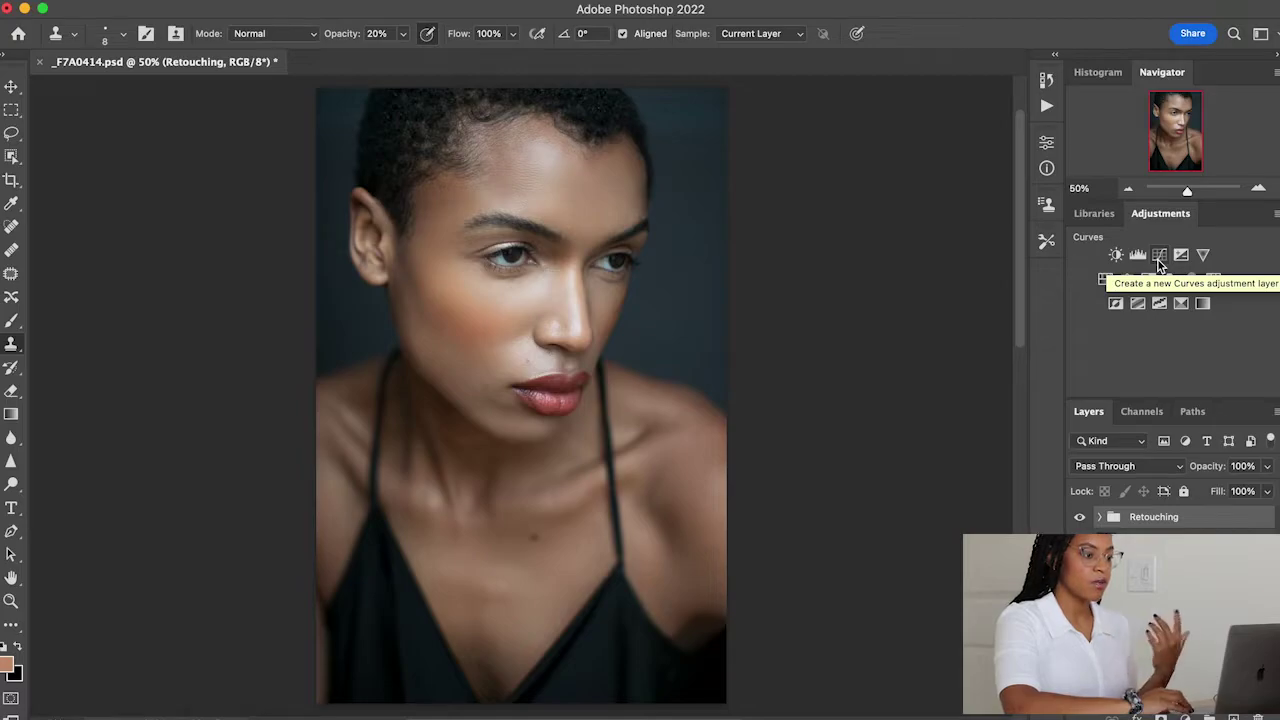
Add a Curves adjustment layer and try raising the red channel's midtones to input 119, output 131.
{"action": "left_click", "coordinate": [1158, 258]}
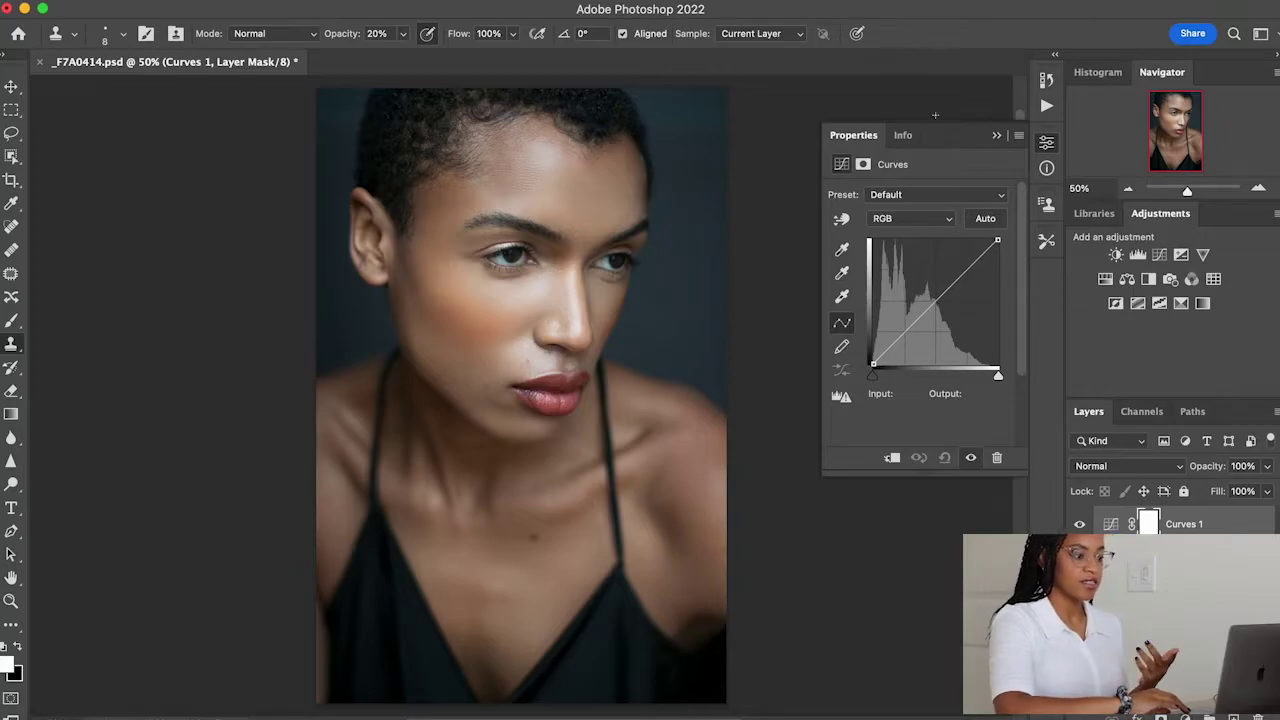
{"action": "left_click", "coordinate": [937, 220]}
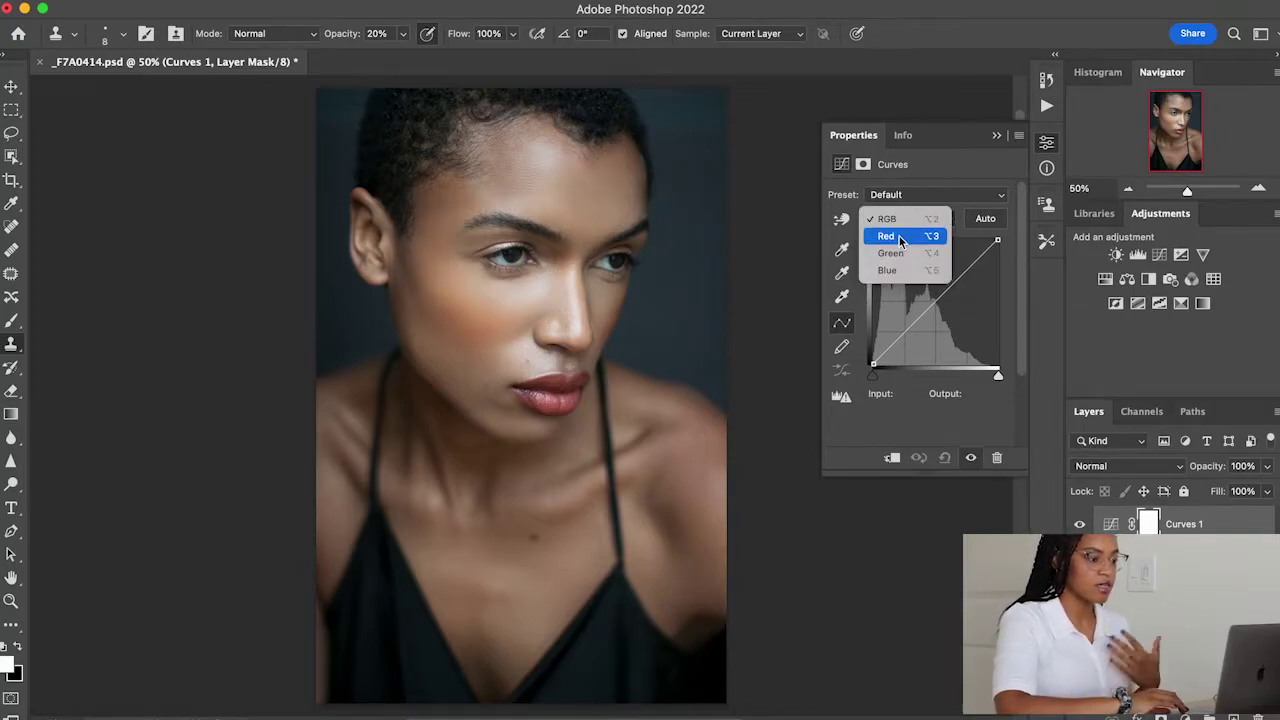
{"action": "left_click", "coordinate": [899, 237]}
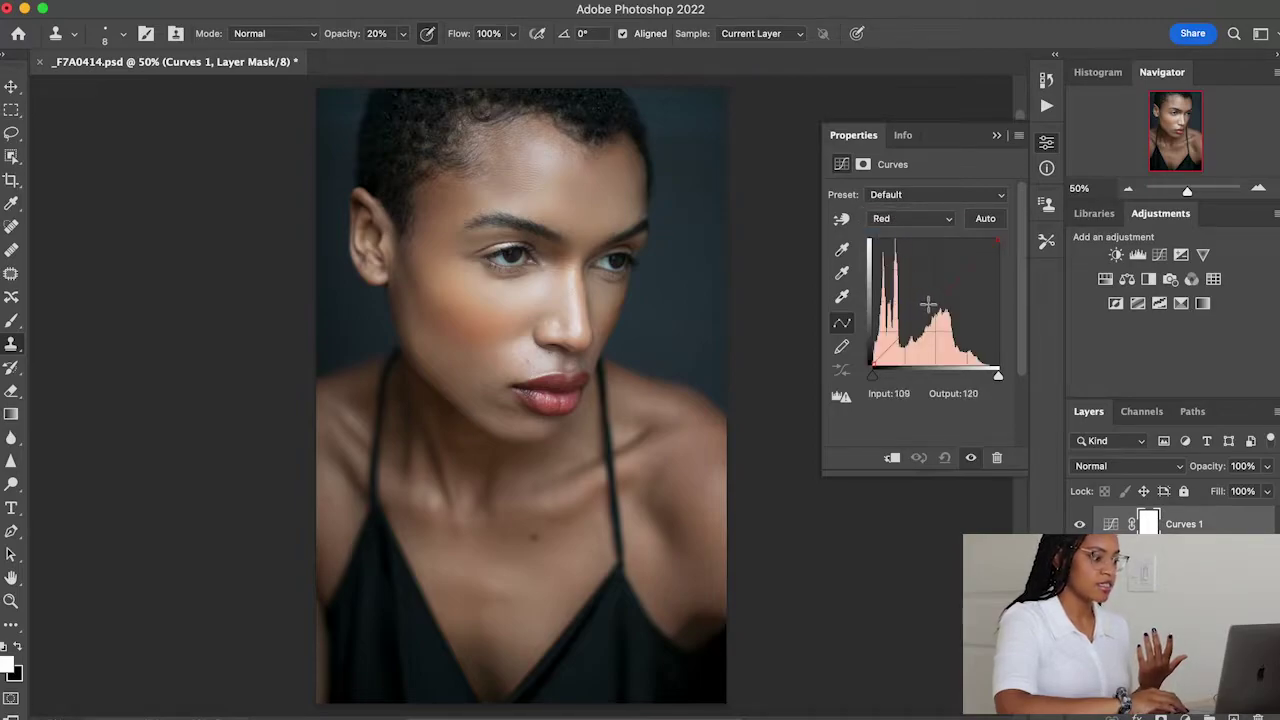
{"action": "left_click_drag", "start_coordinate": [934, 304], "coordinate": [931, 298]}
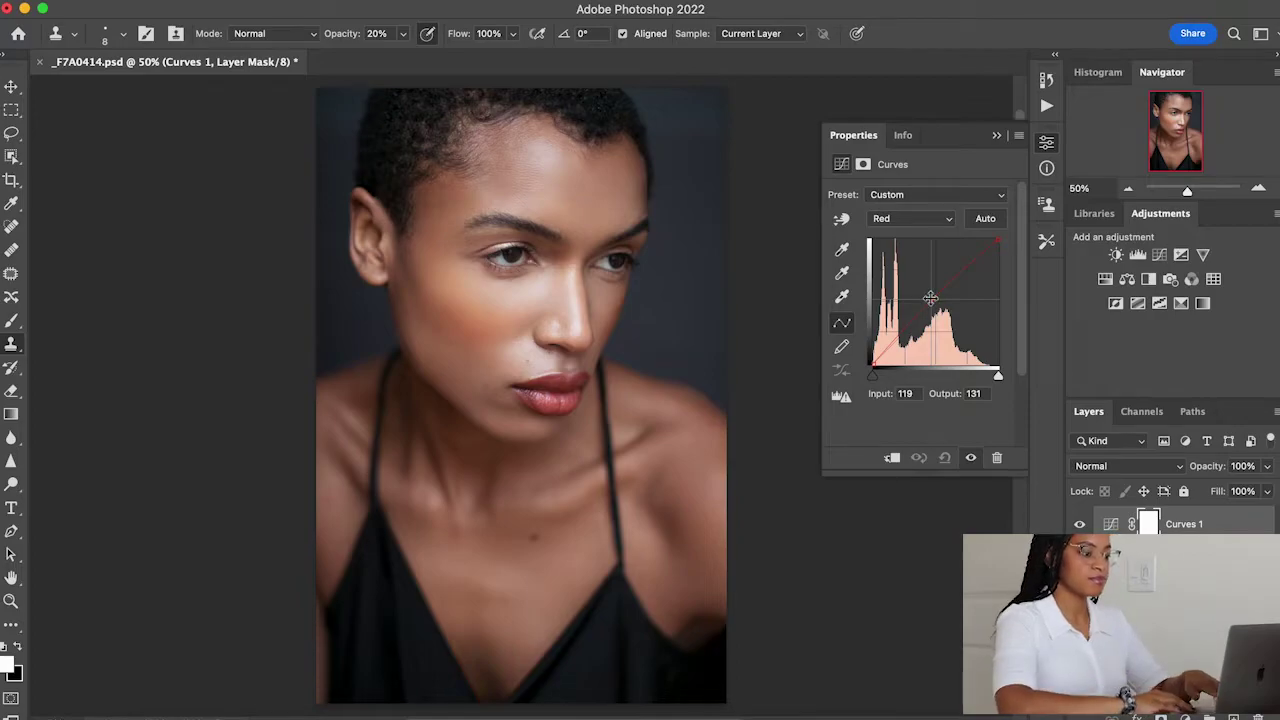
Try lowering the midtones of the green channel curve, starting with a point at input 135, output 126.
{"action": "left_click", "coordinate": [925, 218]}
{"action": "left_click", "coordinate": [927, 238]}
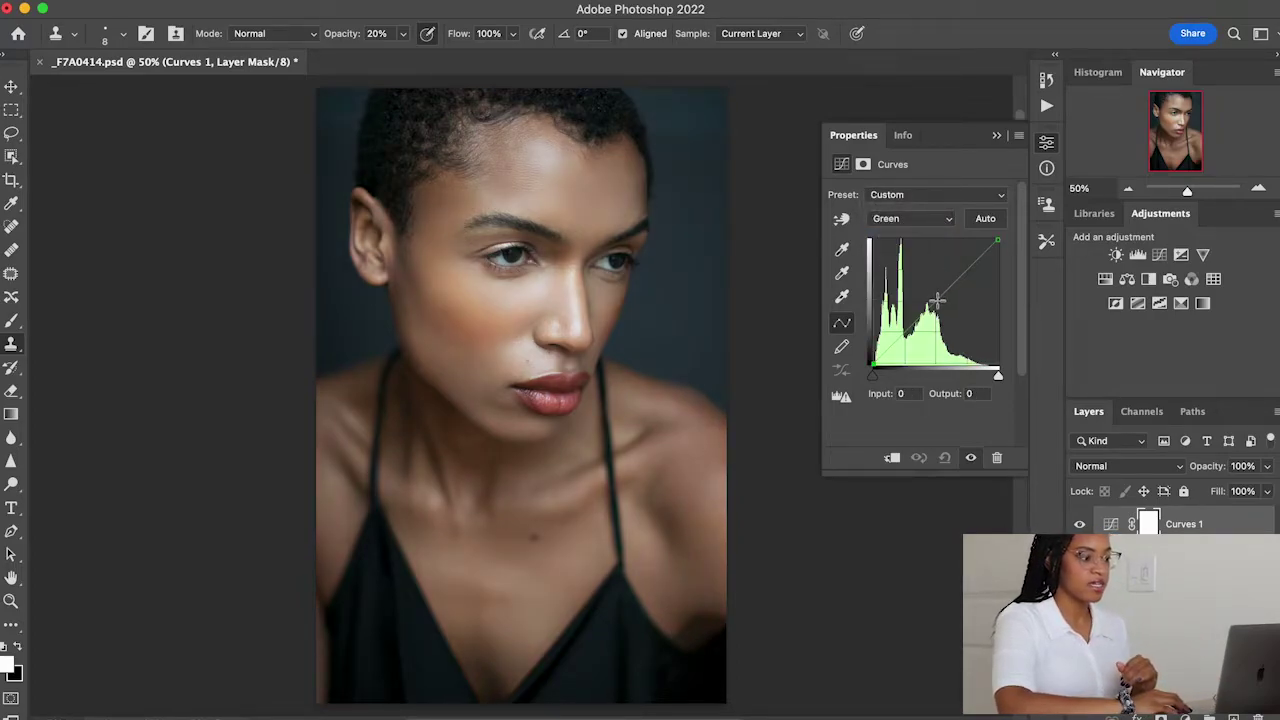
{"action": "left_click_drag", "start_coordinate": [939, 299], "coordinate": [939, 303]}
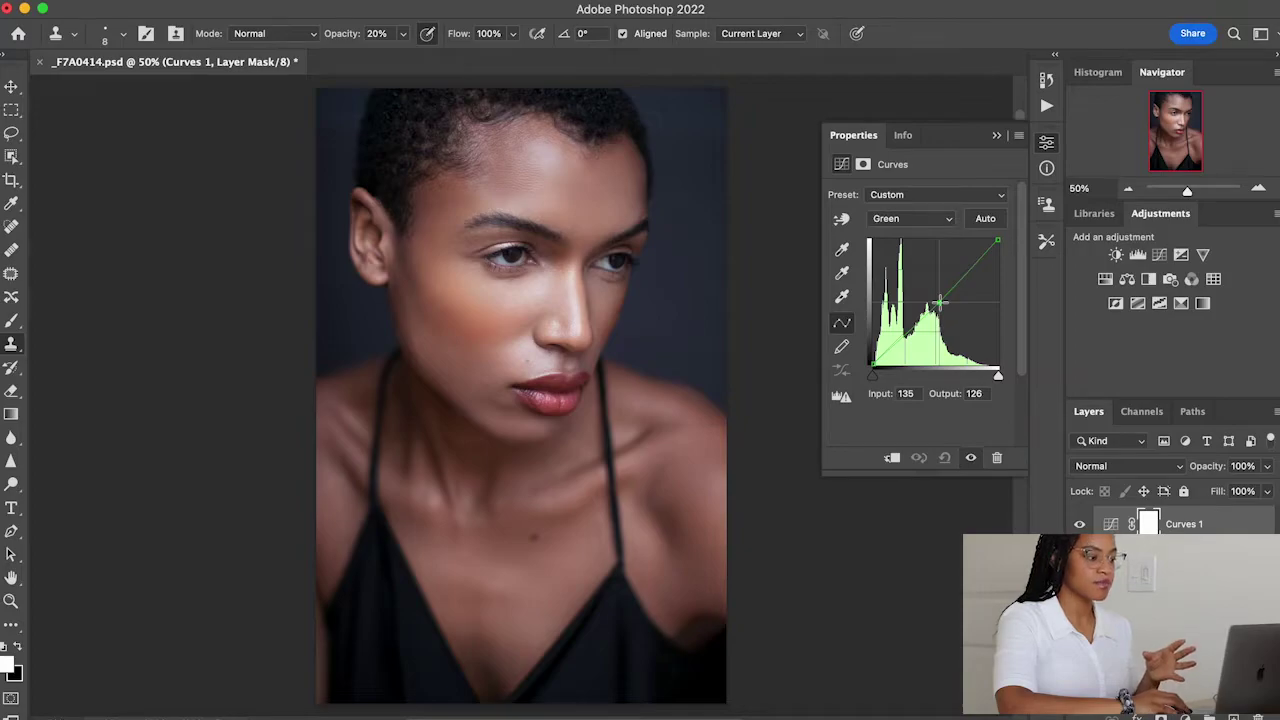
{"action": "left_click_drag", "start_coordinate": [939, 302], "coordinate": [948, 306]}
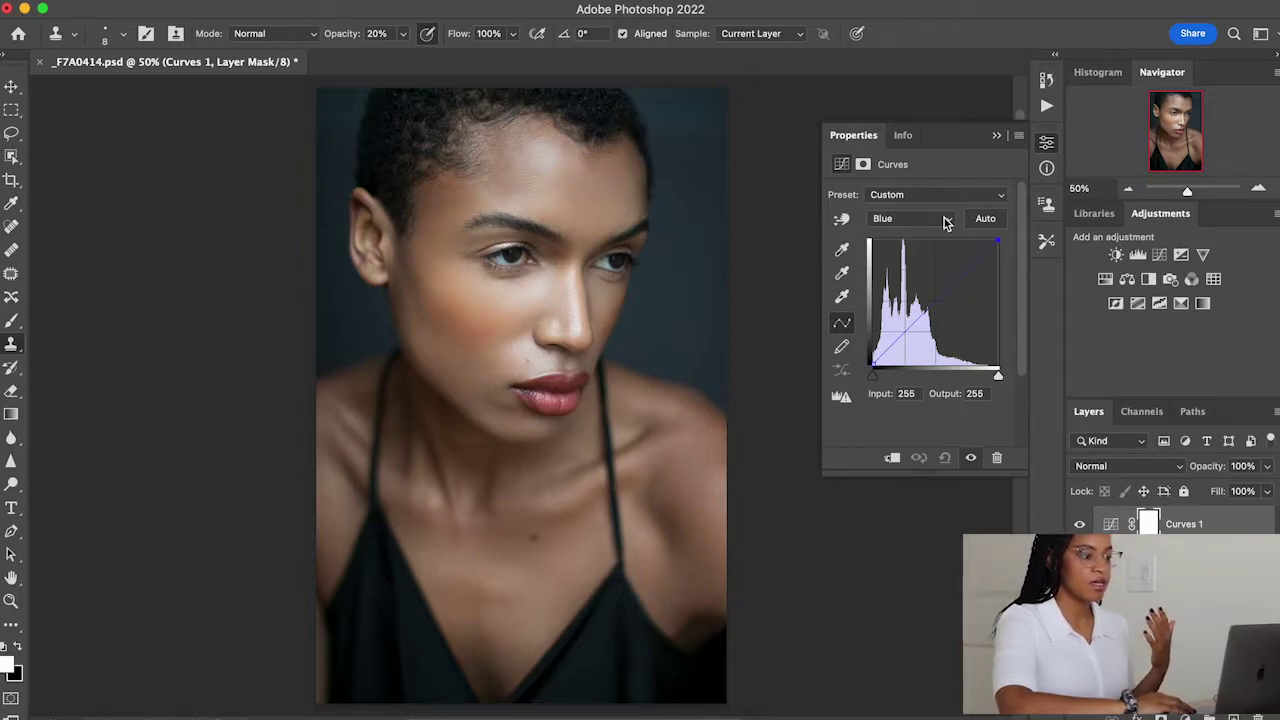
Return to the red channel of the Curves adjustment and lift its midtones slightly.
{"action": "left_click", "coordinate": [945, 222]}
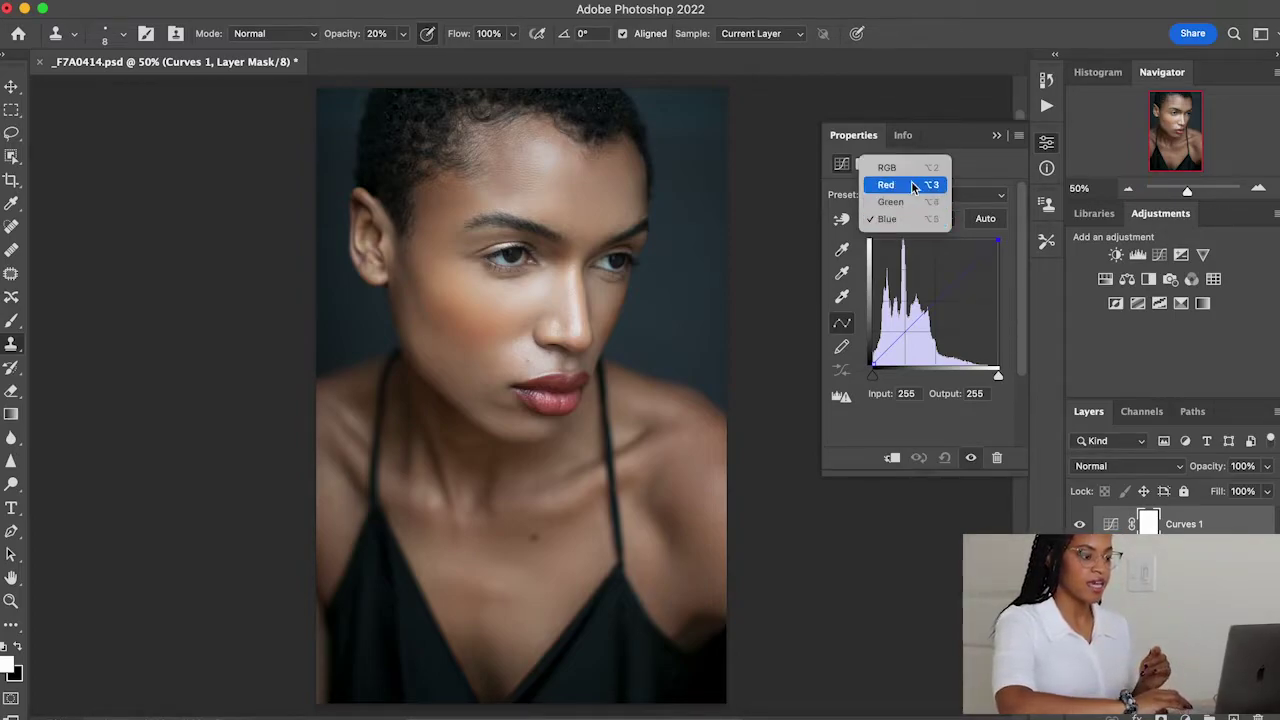
{"action": "left_click", "coordinate": [912, 186]}
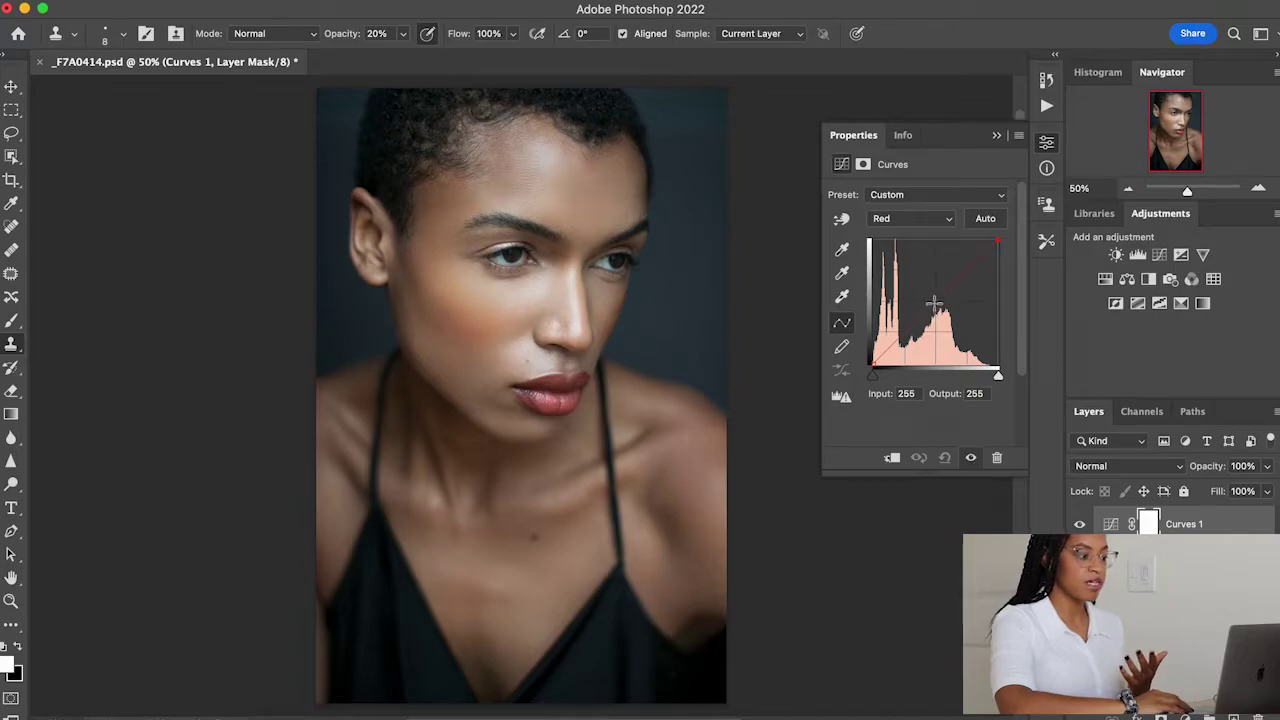
{"action": "left_click_drag", "start_coordinate": [936, 302], "coordinate": [933, 298]}
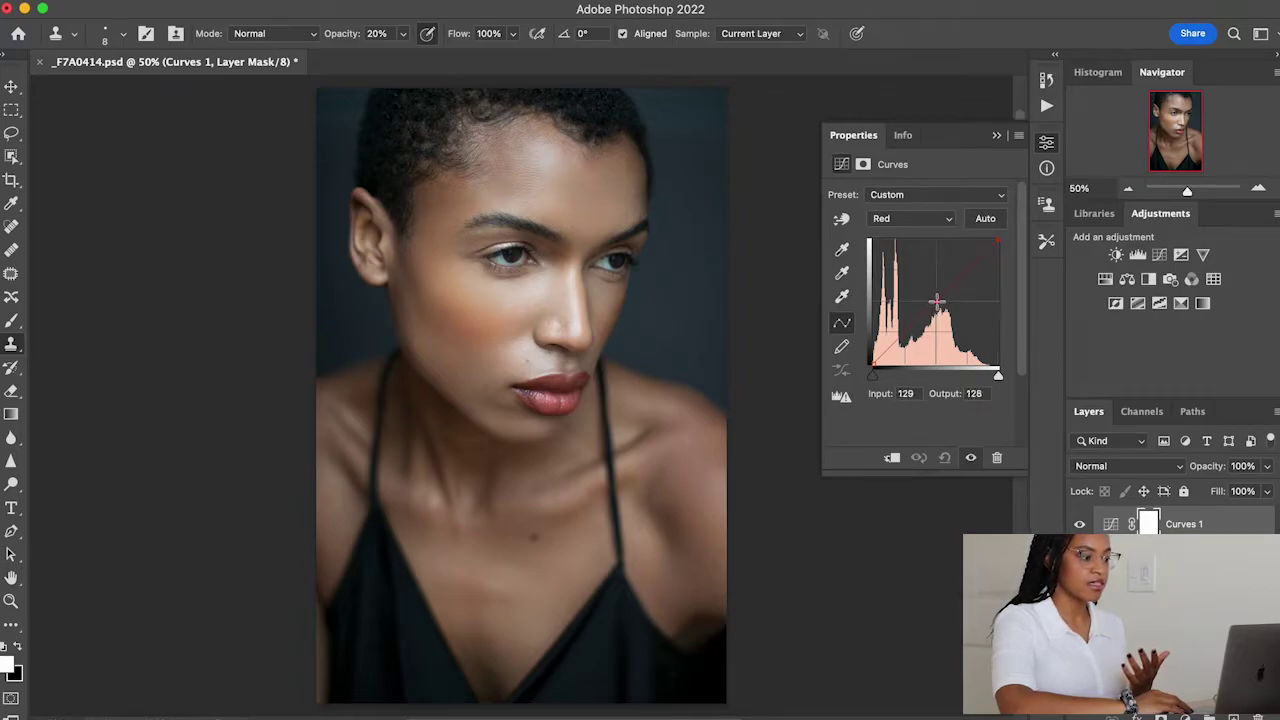
Lower the blue channel's midtones to about input 135, output 120, and preview the photo with the Curves layer off and on.
{"action": "left_click", "coordinate": [927, 219]}
{"action": "left_click", "coordinate": [912, 253]}
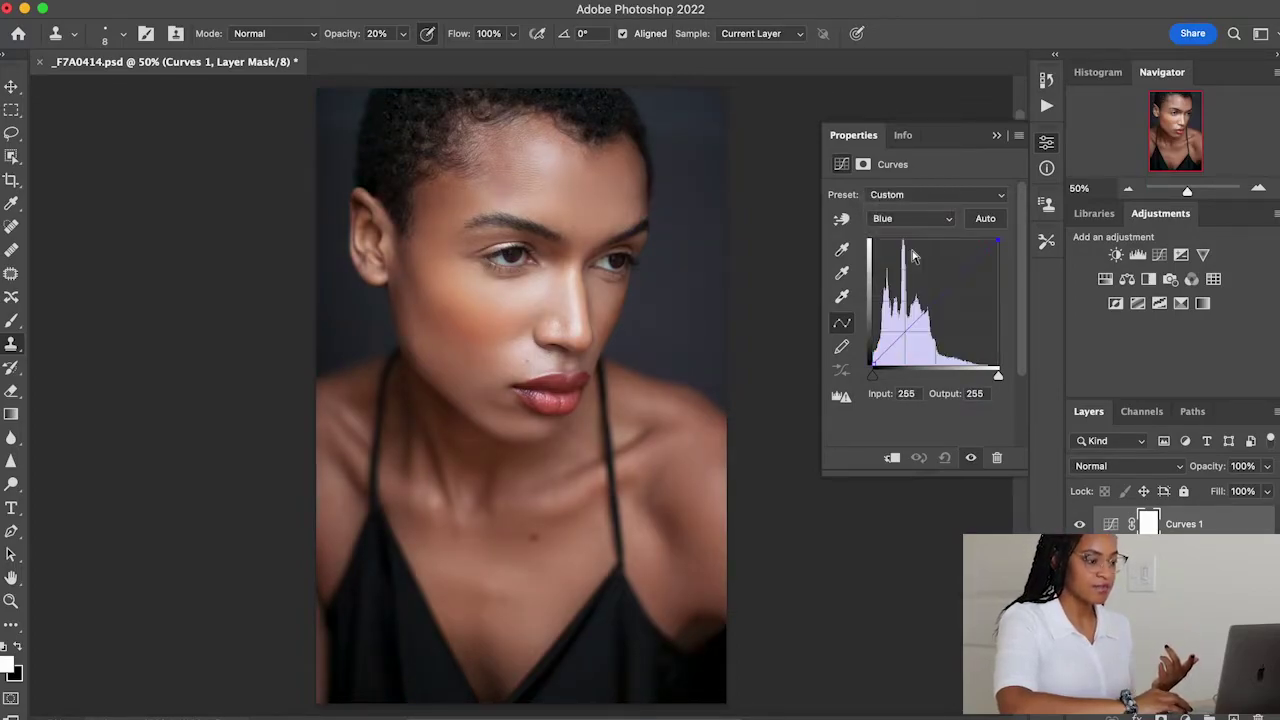
{"action": "left_click", "coordinate": [935, 301]}
{"action": "left_click_drag", "start_coordinate": [935, 301], "coordinate": [938, 304]}
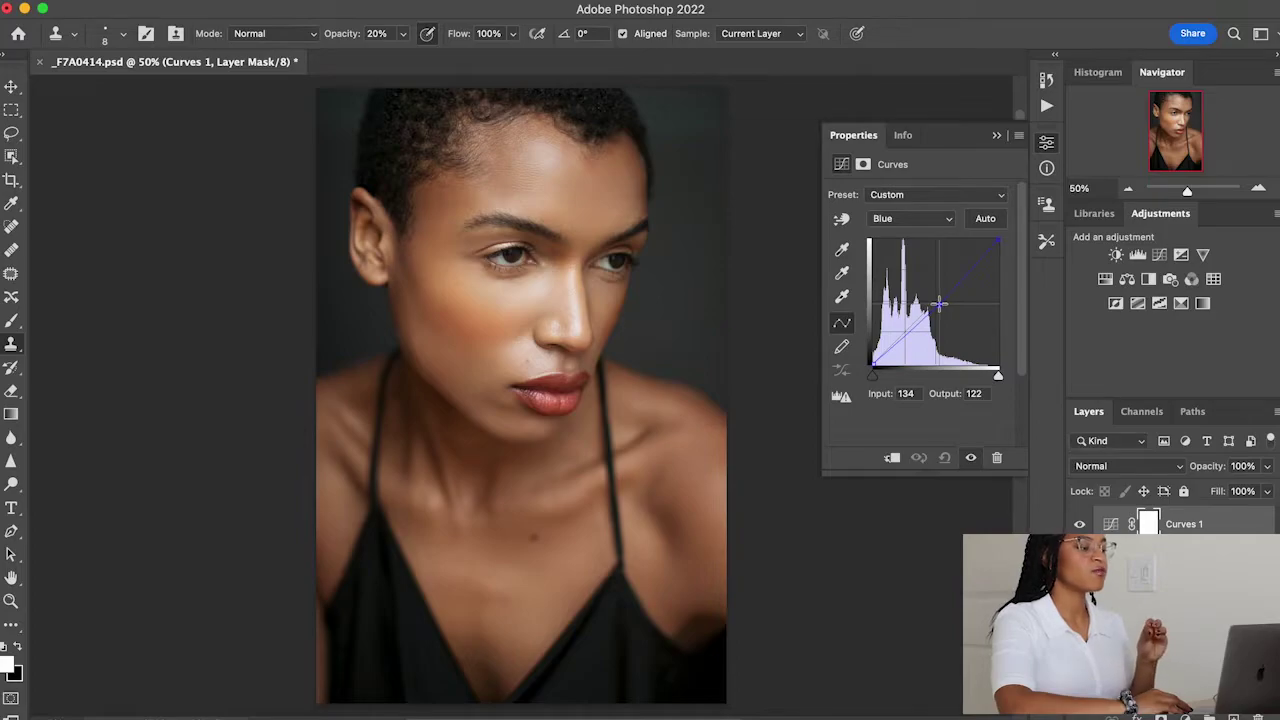
{"action": "left_click_drag", "start_coordinate": [938, 304], "coordinate": [939, 305]}
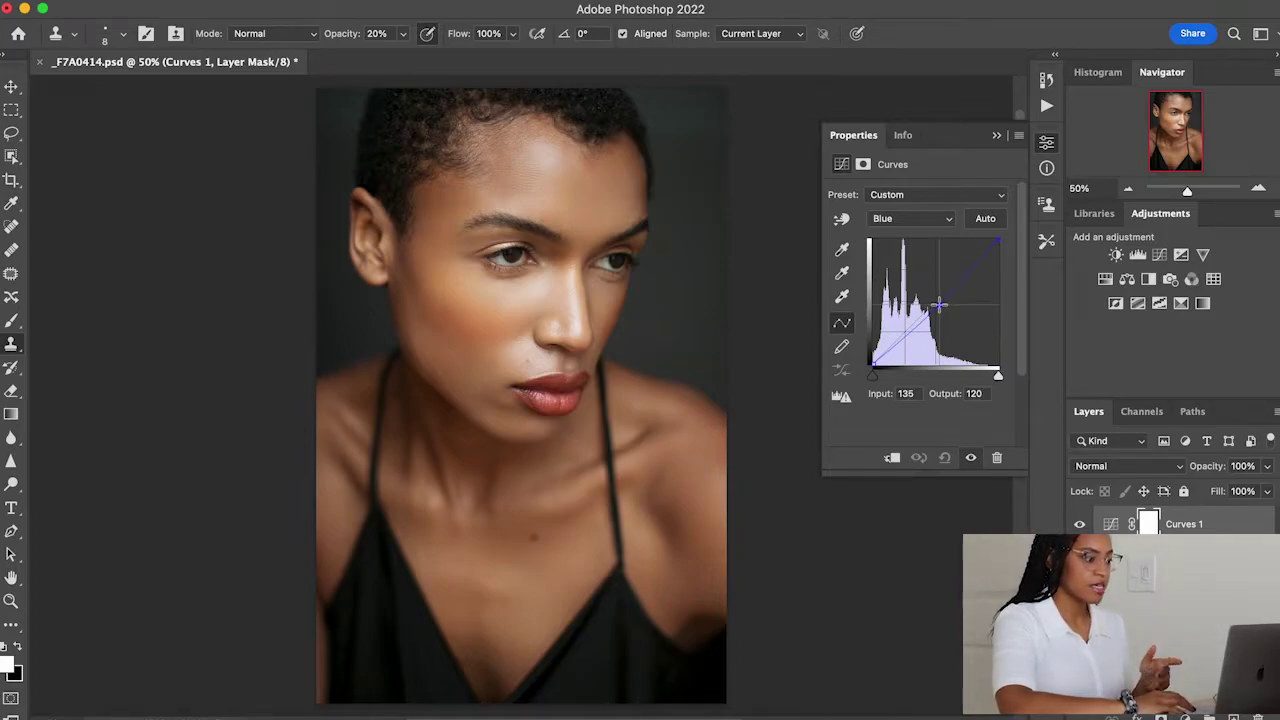
{"action": "left_click", "coordinate": [996, 136]}
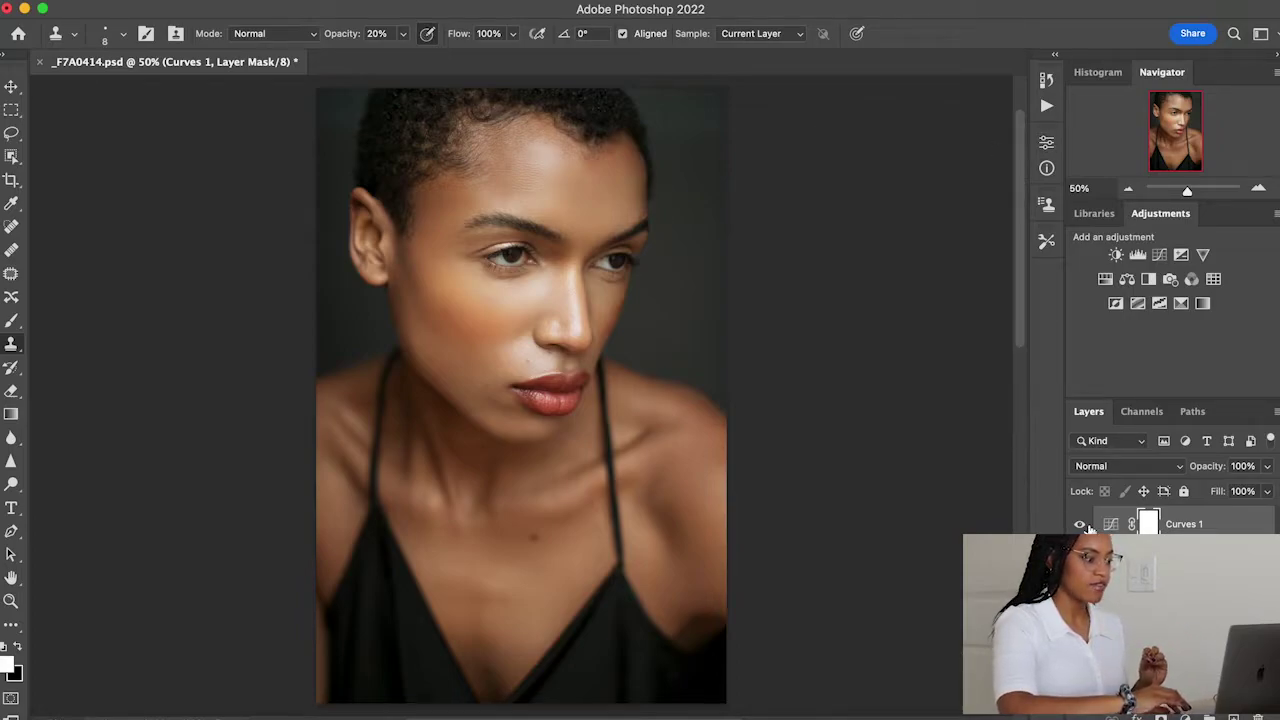
{"action": "left_click", "coordinate": [1088, 528]}
{"action": "left_click", "coordinate": [1082, 526]}
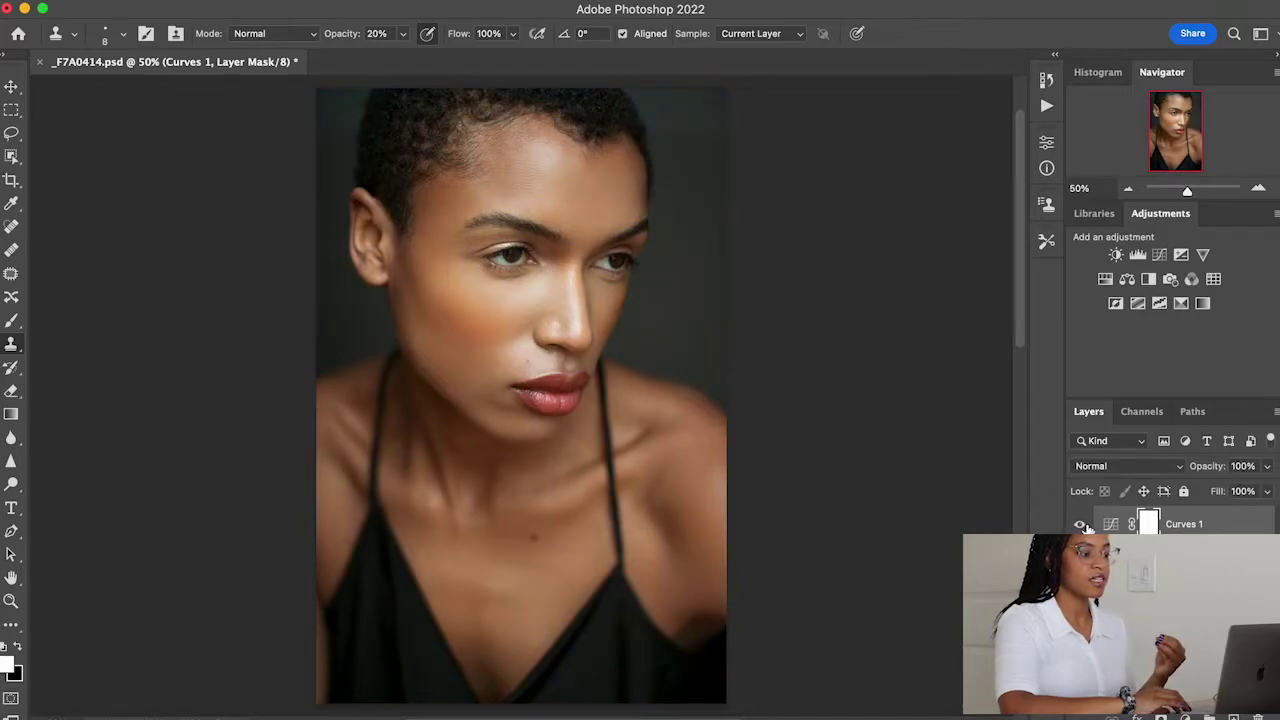
{"action": "left_click", "coordinate": [1082, 526]}
{"action": "left_click", "coordinate": [1082, 526]}
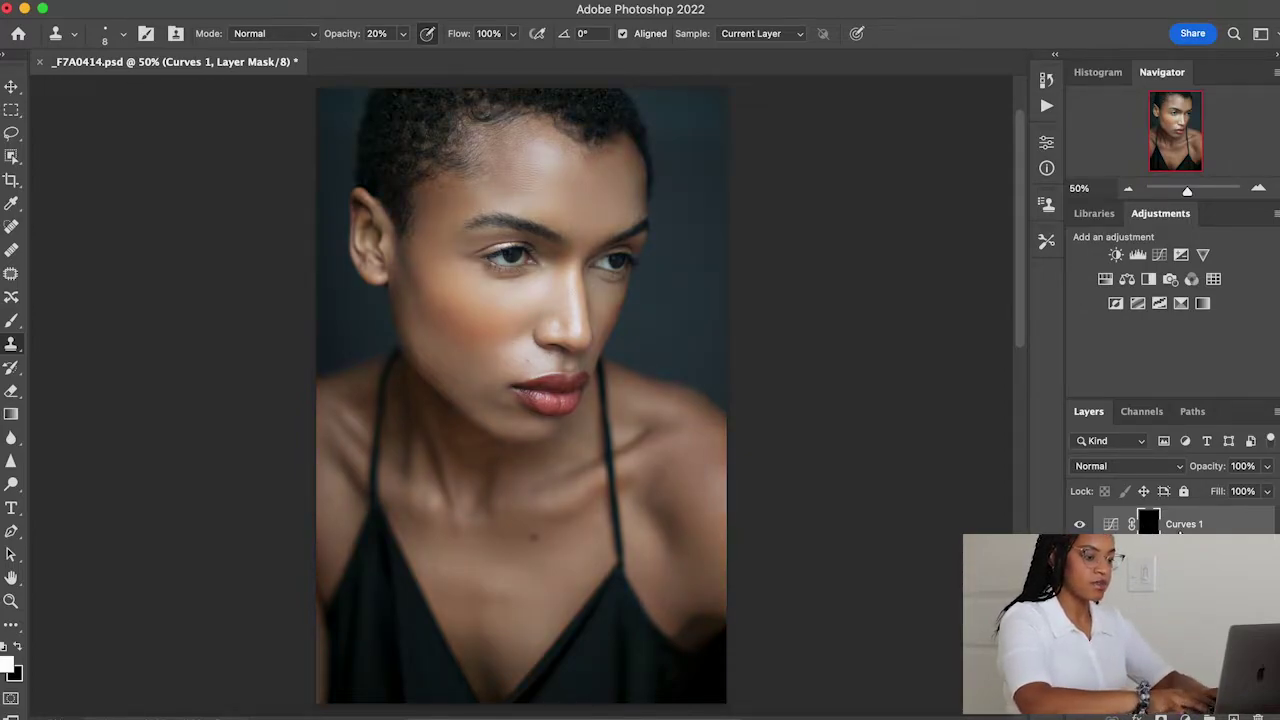
Rename the Curves 1 adjustment layer as Color Correcting.
{"action": "double_click", "coordinate": [1181, 526]}
{"action": "type", "text": "Colo"}
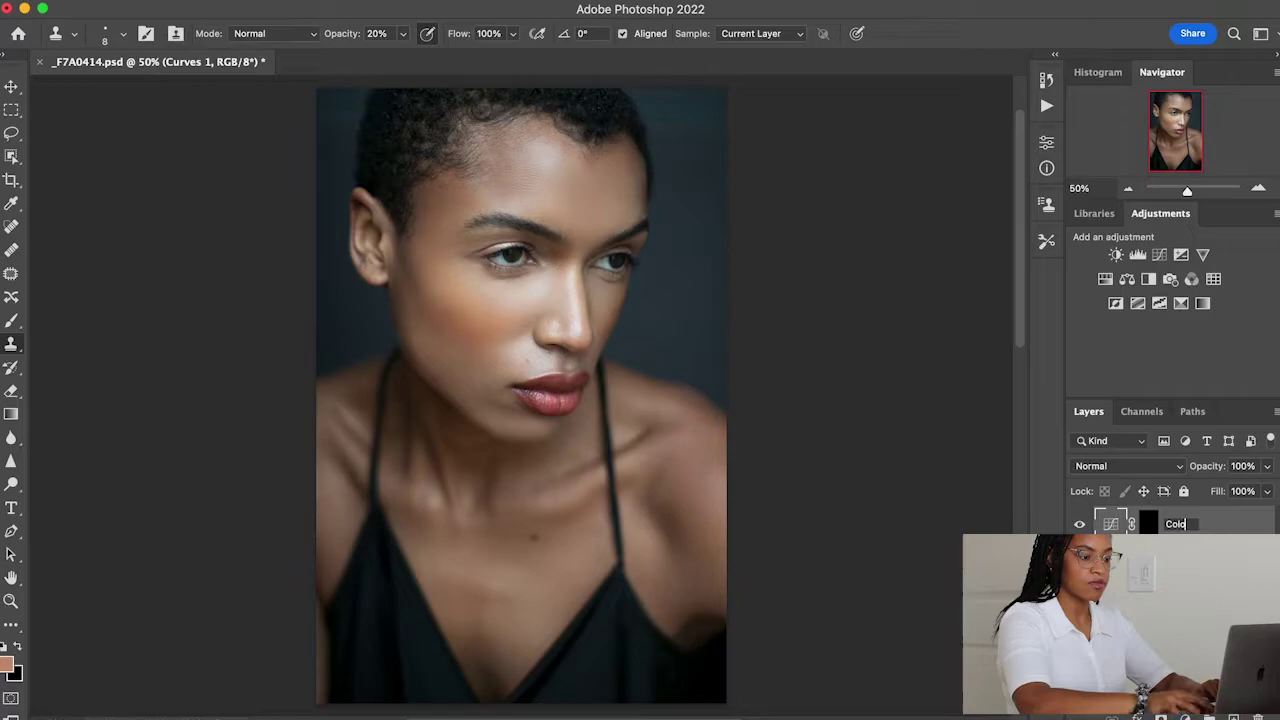
{"action": "type", "text": "r Grad"}
{"action": "key", "text": "BackSpace"}
{"action": "key", "text": "BackSpace"}
{"action": "key", "text": "BackSpace"}
{"action": "key", "text": "BackSpace"}
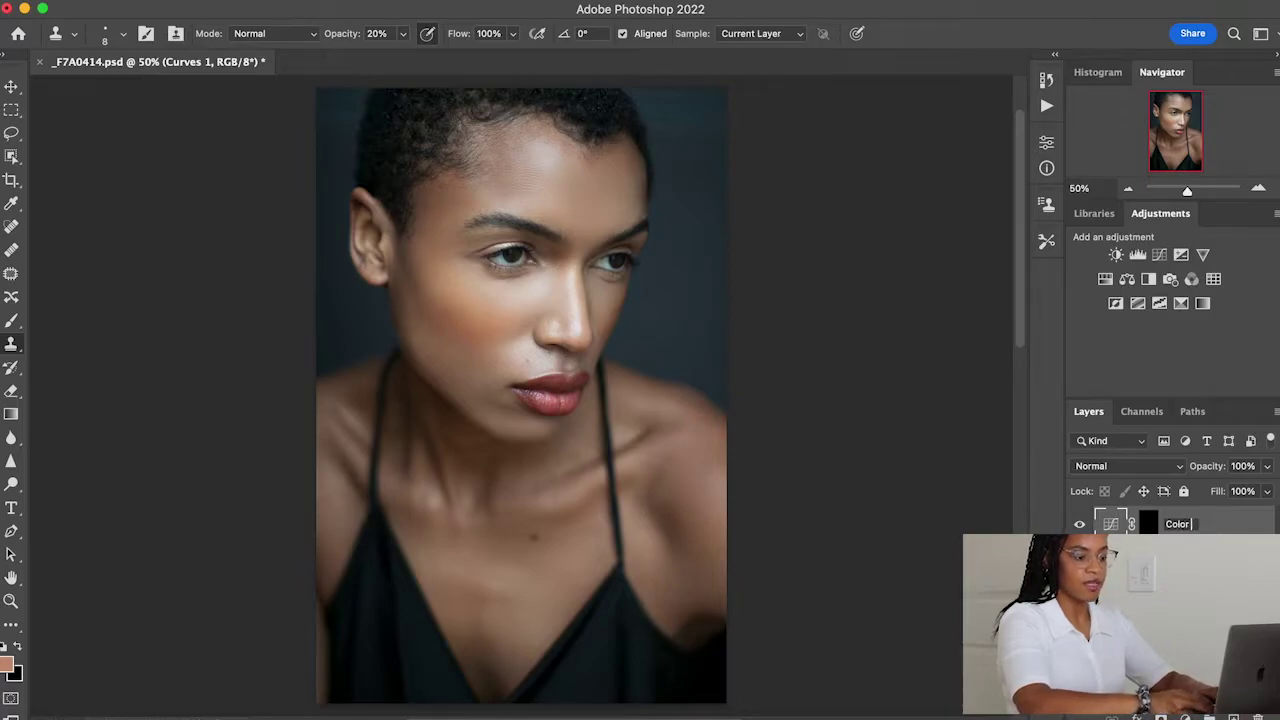
{"action": "type", "text": "Correcting"}
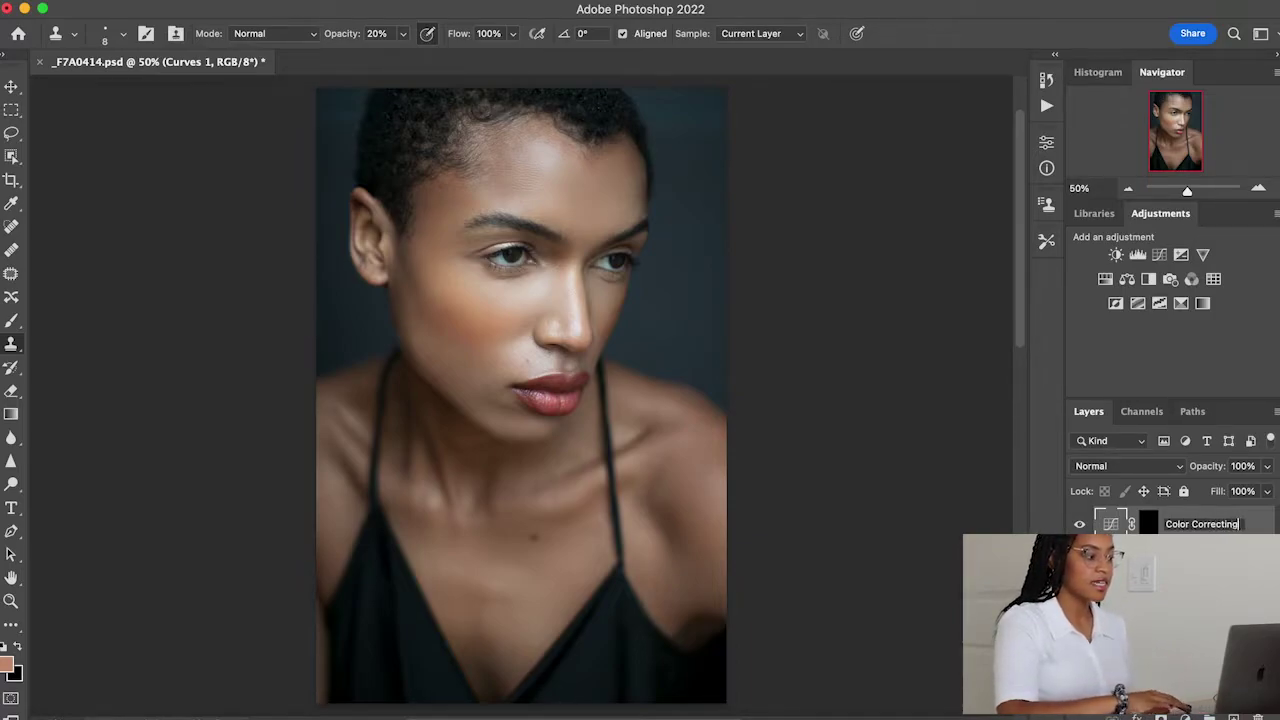
{"action": "key", "text": "Return"}
Select the Color Correcting layer's mask and set up a white Brush at size 45 with 1% flow for painting on the face.
{"action": "left_click", "coordinate": [1147, 522]}
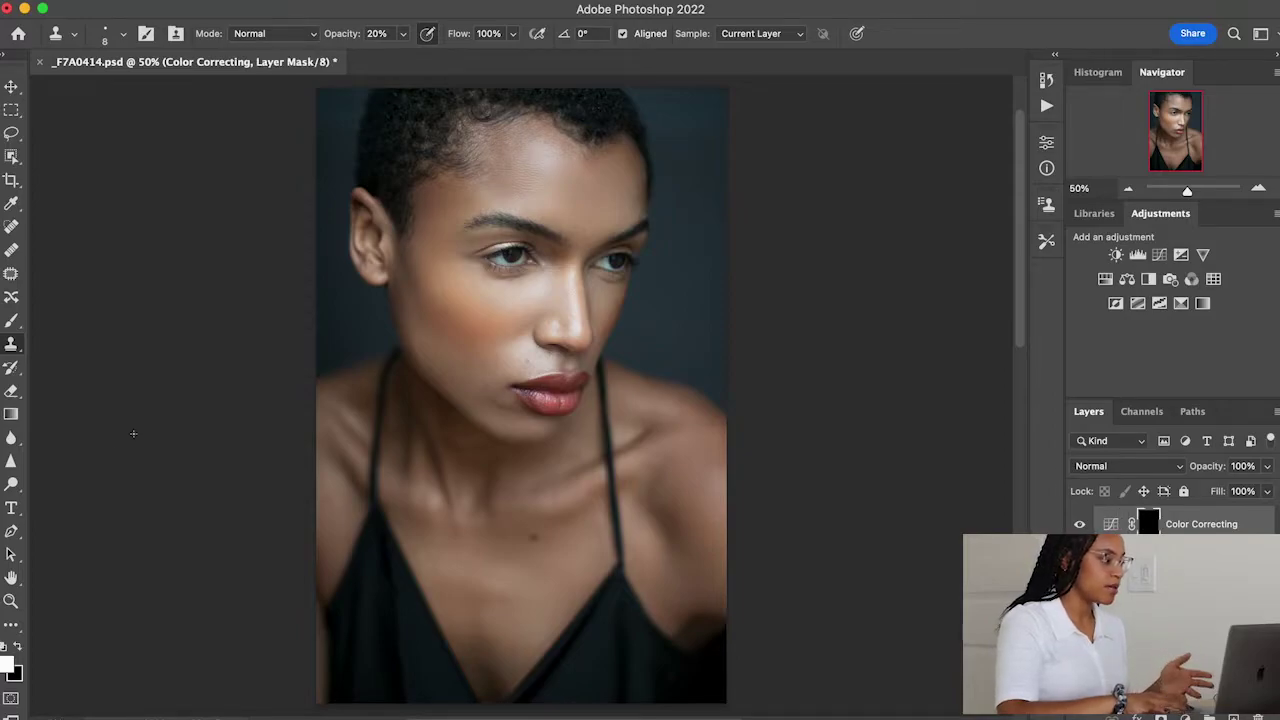
{"action": "left_click", "coordinate": [11, 320]}
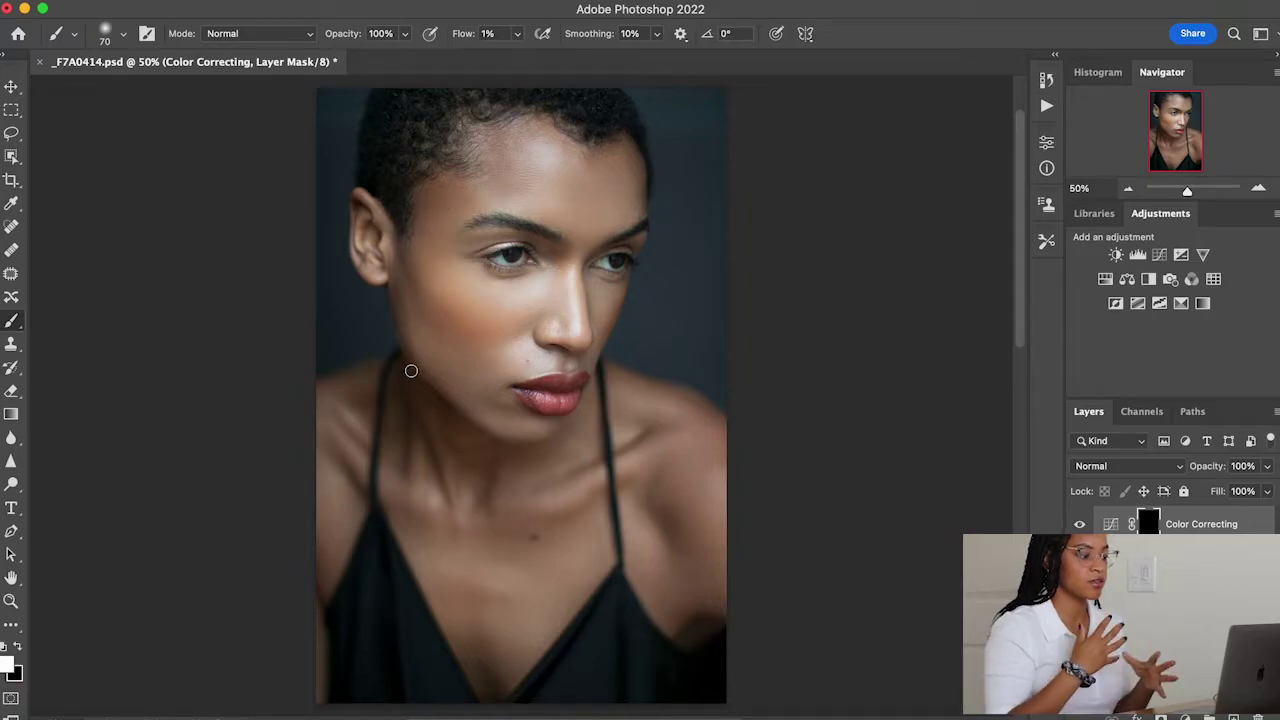
{"action": "key", "text": "super+plus"}
{"action": "key", "text": "bracketright"}
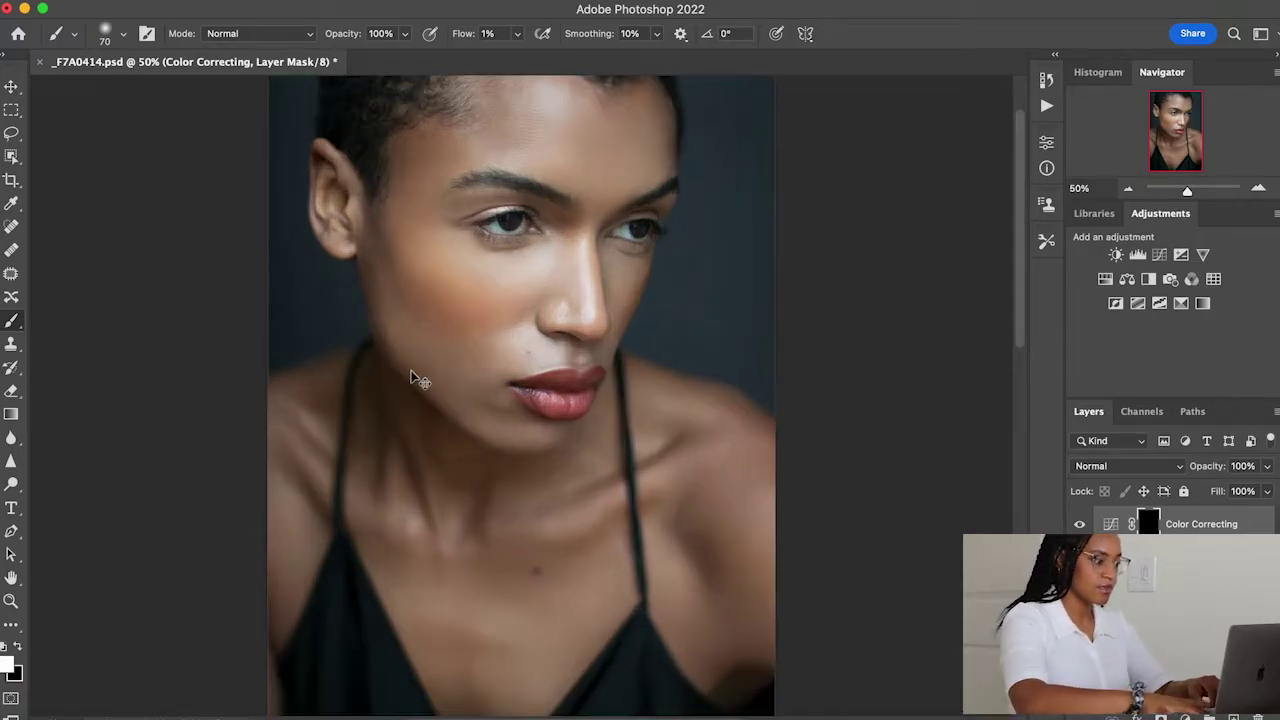
{"action": "key", "text": "bracketleft"}
{"action": "key", "text": "bracketleft"}
{"action": "key", "text": "bracketleft"}
{"action": "key", "text": "bracketleft"}
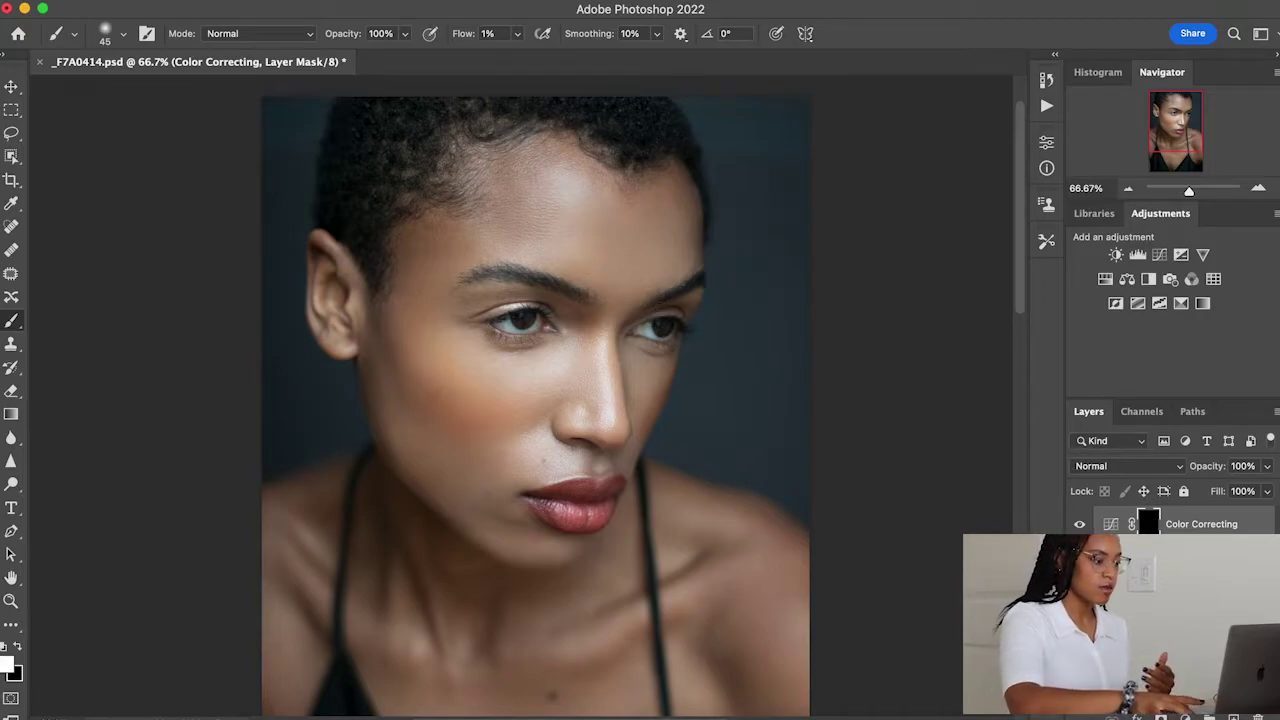
Paint the color correction into the mask over the cheek beside the ear, varying the brush size between 50 and 70.
{"action": "key", "text": "bracketright"}
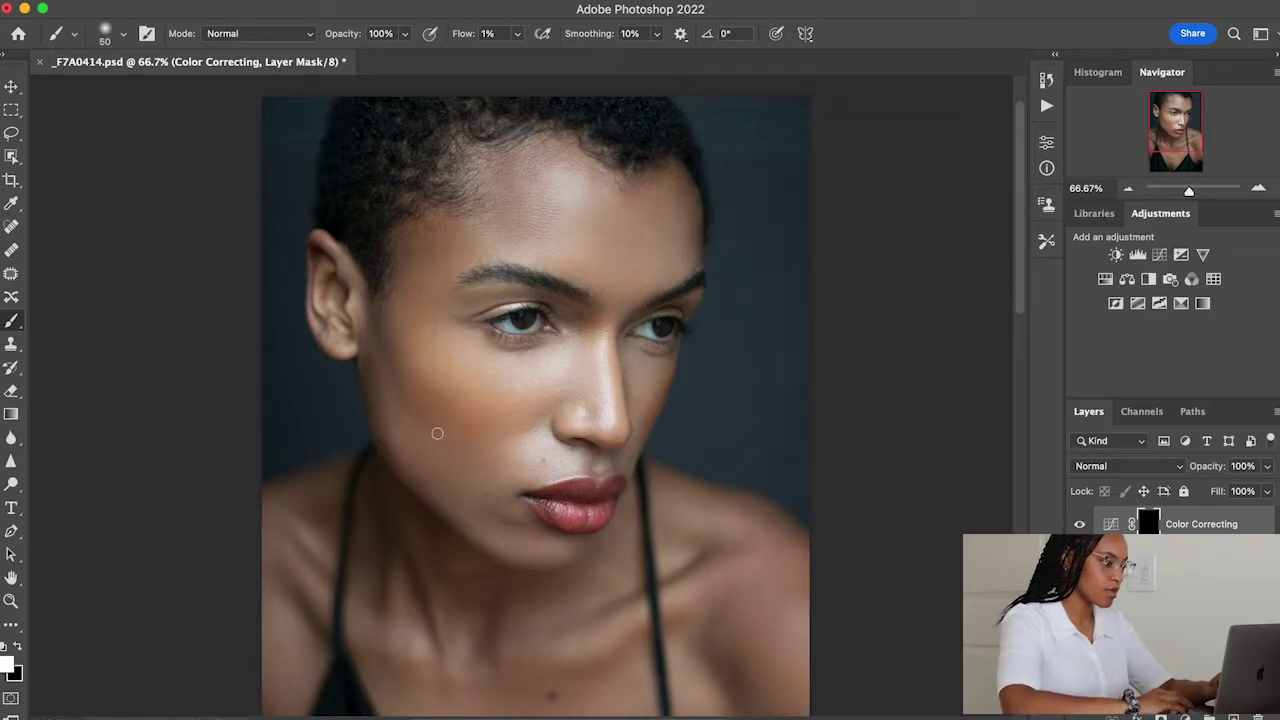
{"action": "key", "text": "bracketright"}
{"action": "key", "text": "bracketright"}
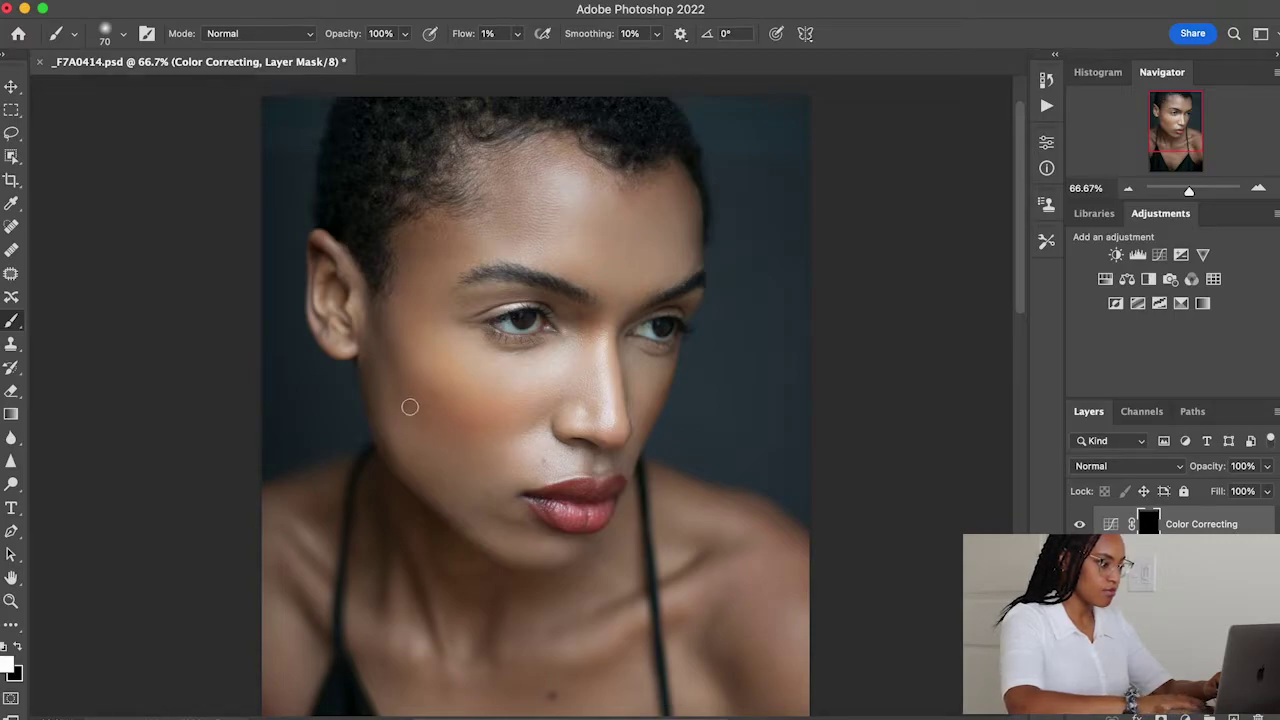
{"action": "key", "text": "bracketleft"}
{"action": "key", "text": "bracketleft"}
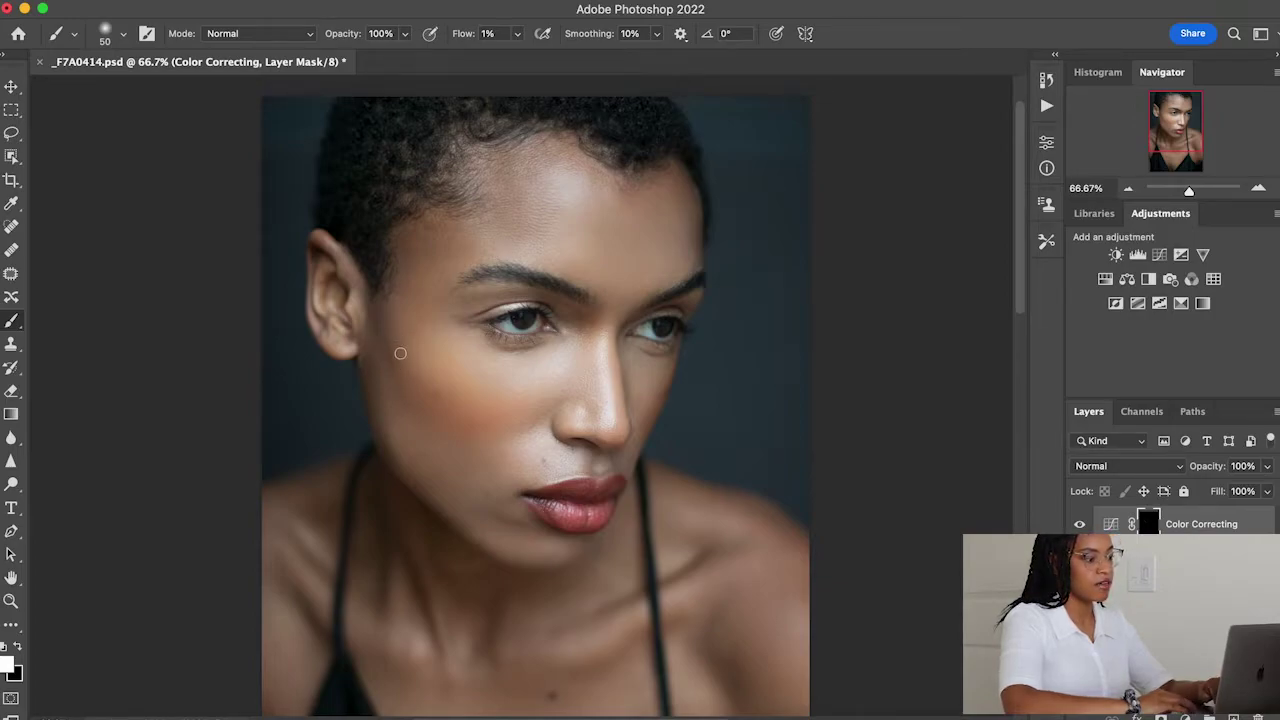
{"action": "key", "text": "bracketright"}
{"action": "key", "text": "bracketright"}
{"action": "key", "text": "bracketright"}
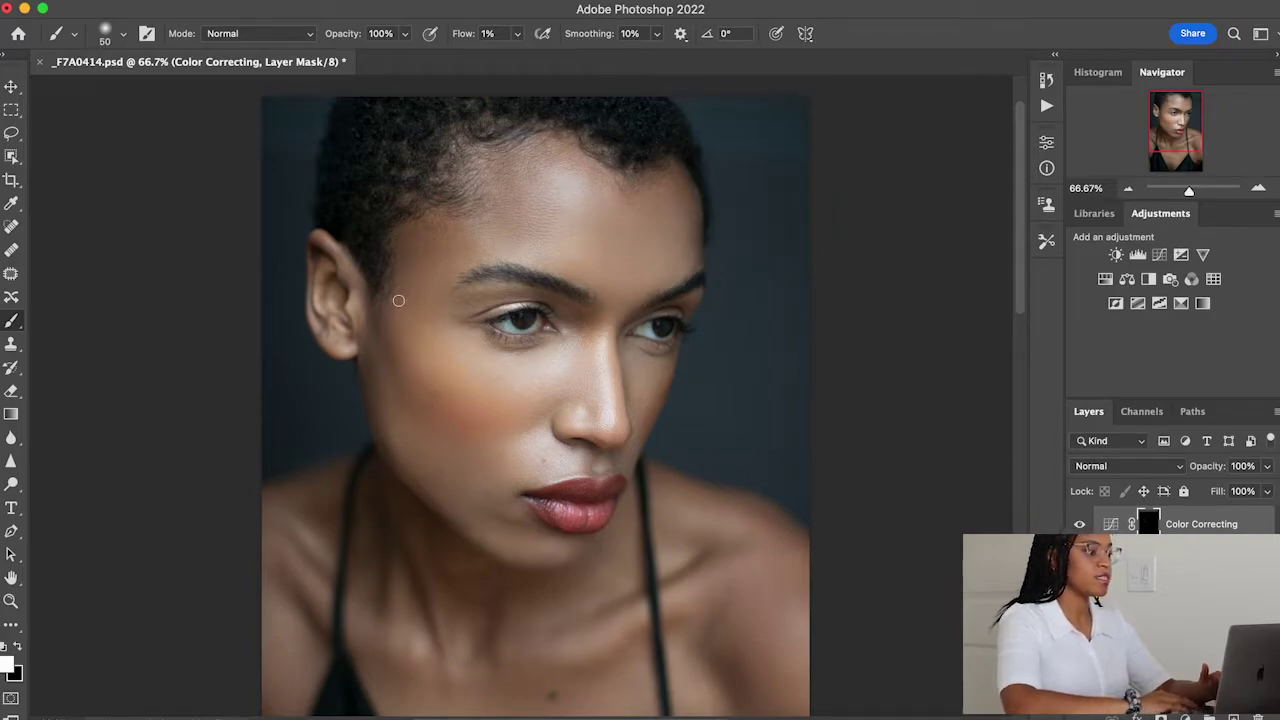
Continue painting the correction into the mask from the temple across the face, varying the brush size between 45 and 80.
{"action": "key", "text": "bracketright"}
{"action": "key", "text": "bracketright"}
{"action": "key", "text": "bracketright"}
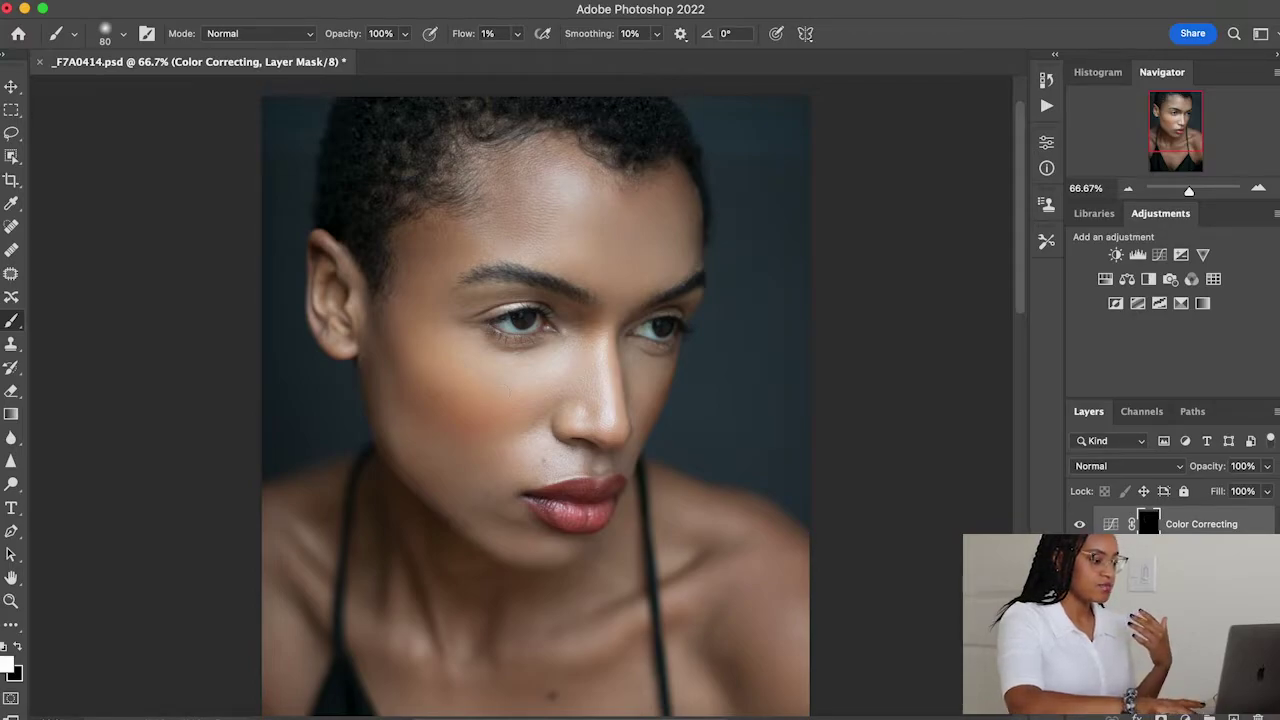
{"action": "key", "text": "bracketleft"}
{"action": "key", "text": "bracketleft"}
{"action": "key", "text": "bracketleft"}
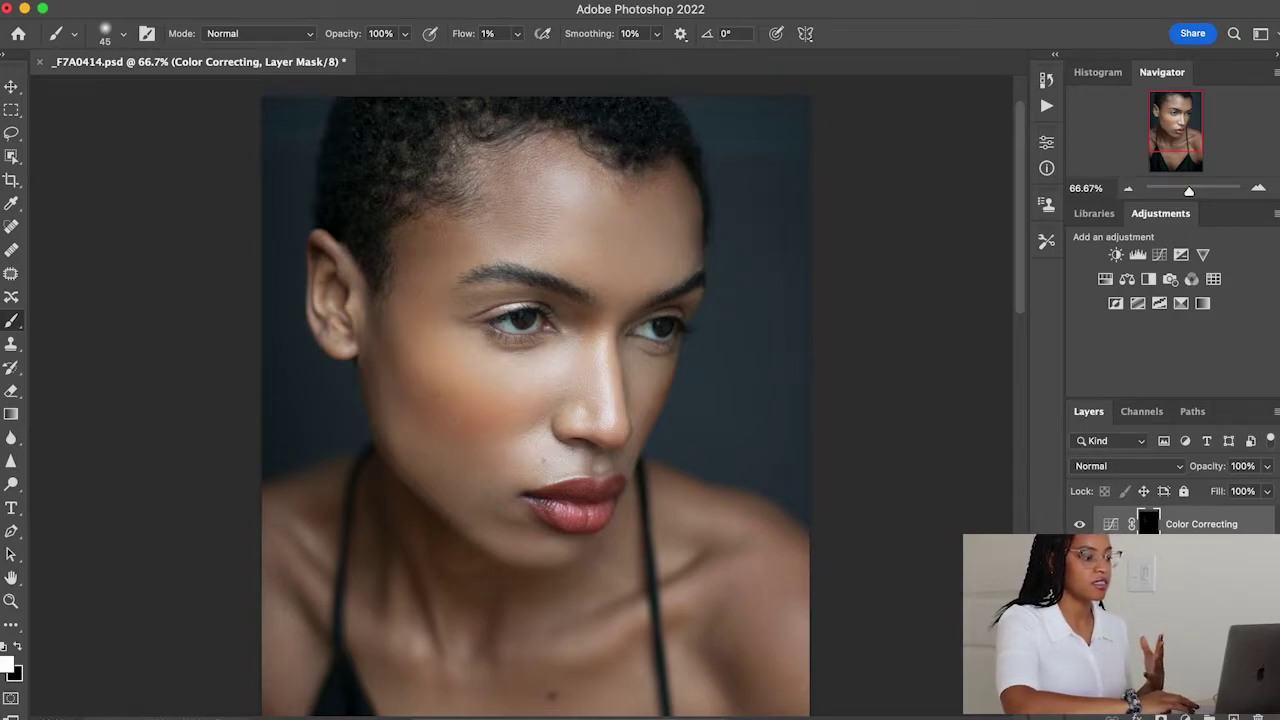
{"action": "key", "text": "bracketright"}
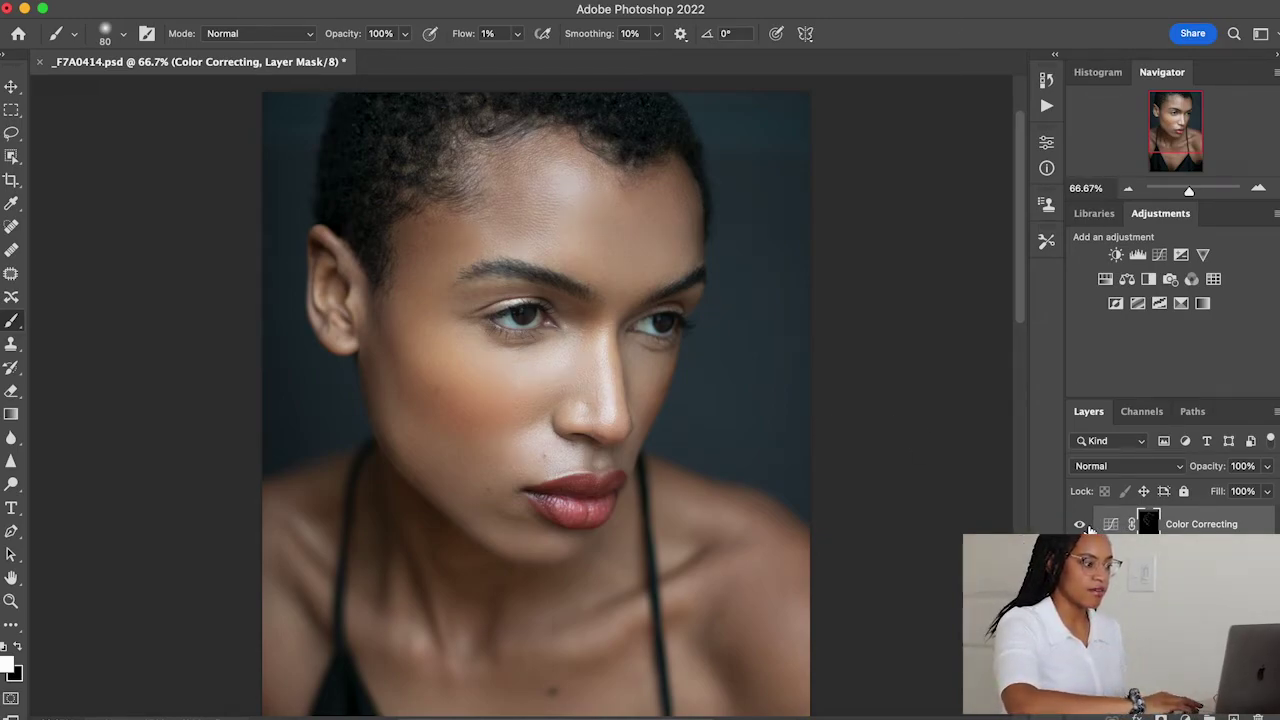
Compare the whole portrait with the Color Correcting layer hidden and shown.
{"action": "key", "text": "super+minus"}
{"action": "scroll", "coordinate": [956, 531], "scroll_direction": "down", "scroll_amount": 2}
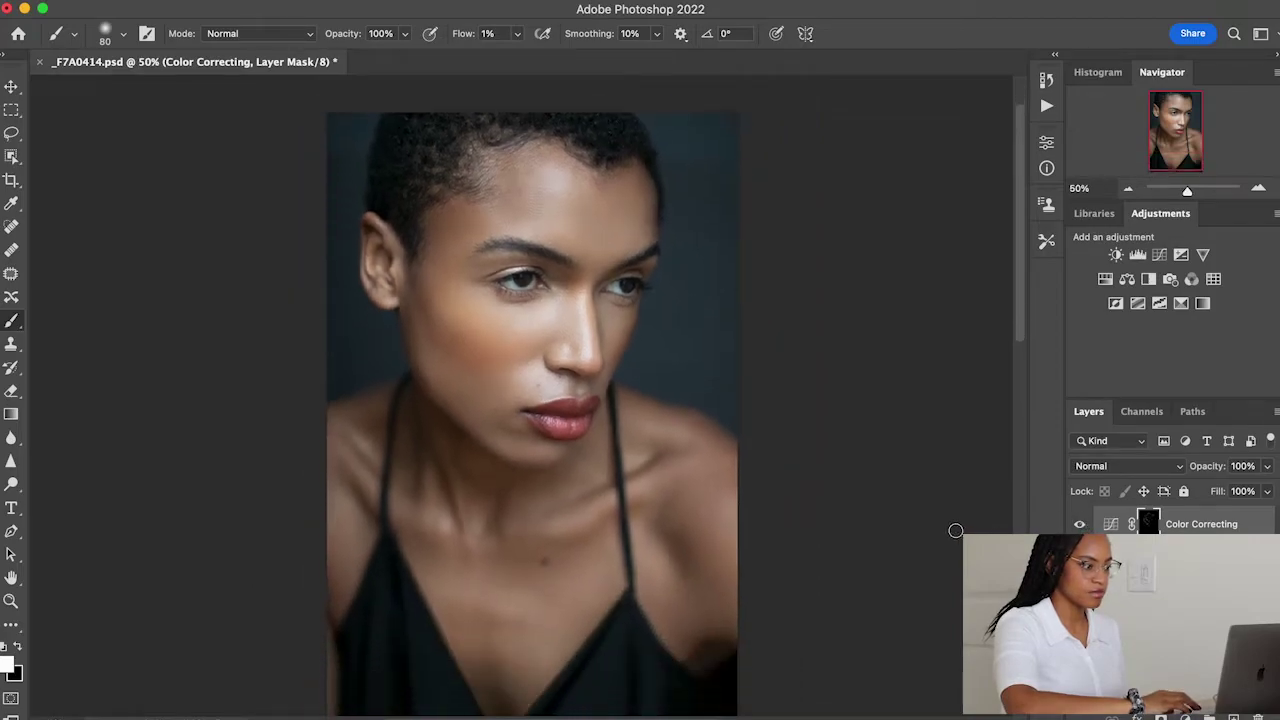
{"action": "left_click", "coordinate": [1081, 527]}
{"action": "left_click", "coordinate": [1081, 527]}
{"action": "left_click", "coordinate": [1081, 527]}
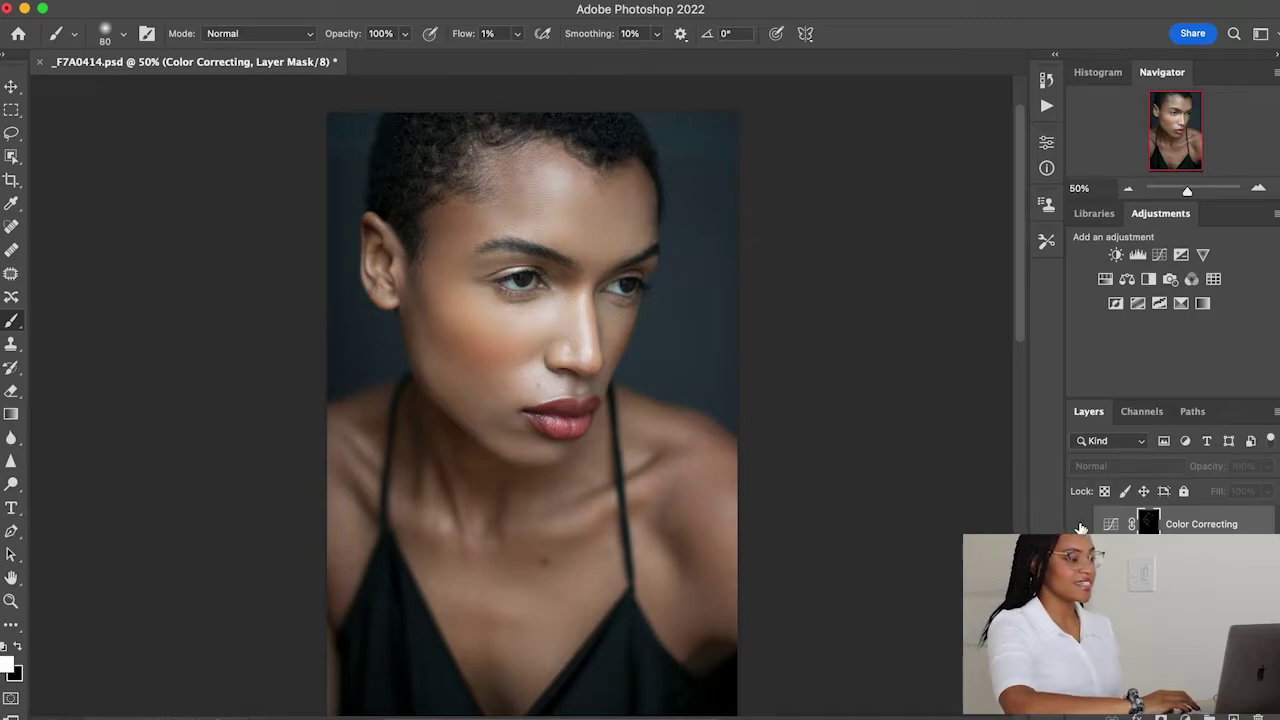
{"action": "left_click", "coordinate": [1080, 526]}
{"action": "left_click", "coordinate": [1081, 527]}
{"action": "left_click", "coordinate": [1081, 527]}
{"action": "left_click", "coordinate": [1081, 527]}
{"action": "left_click", "coordinate": [1080, 526]}
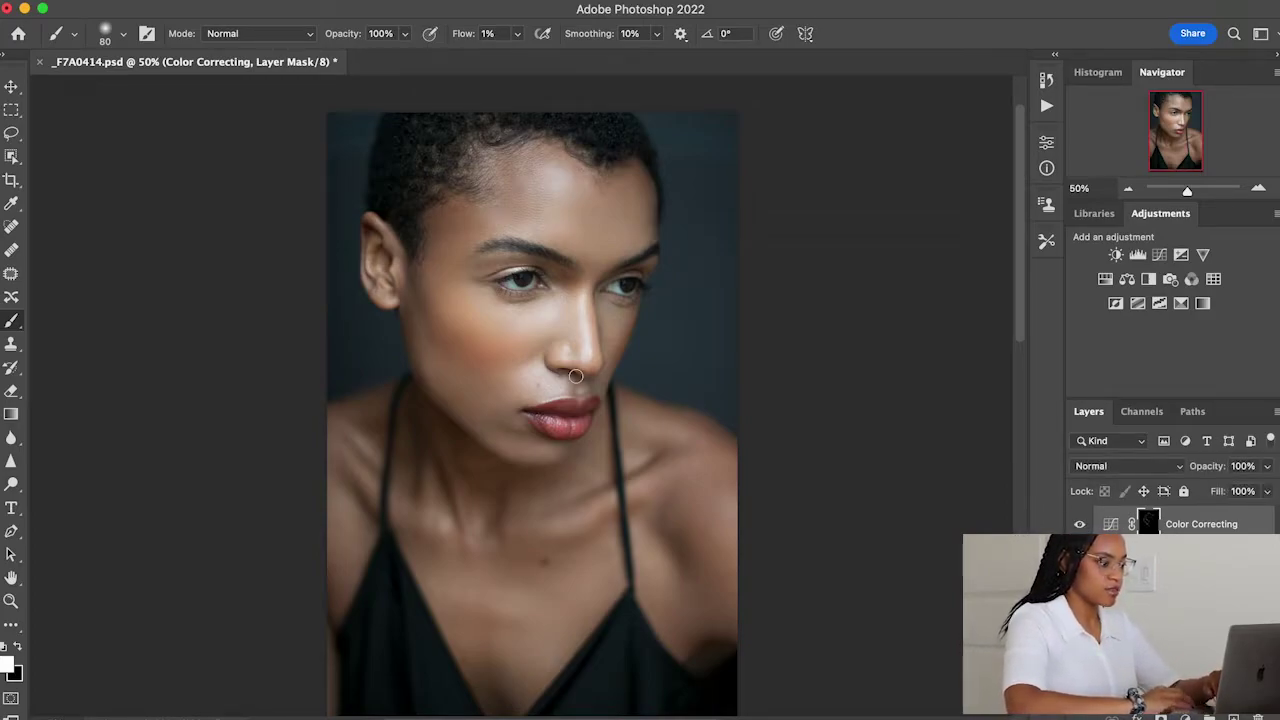
Examine the cheek's skin tone up close at 300% with the Color Correcting layer hidden and shown, and return to the full portrait.
{"action": "scroll", "coordinate": [576, 375], "scroll_direction": "up", "scroll_amount": 6}
{"action": "scroll", "coordinate": [576, 375], "scroll_direction": "up", "scroll_amount": 3}
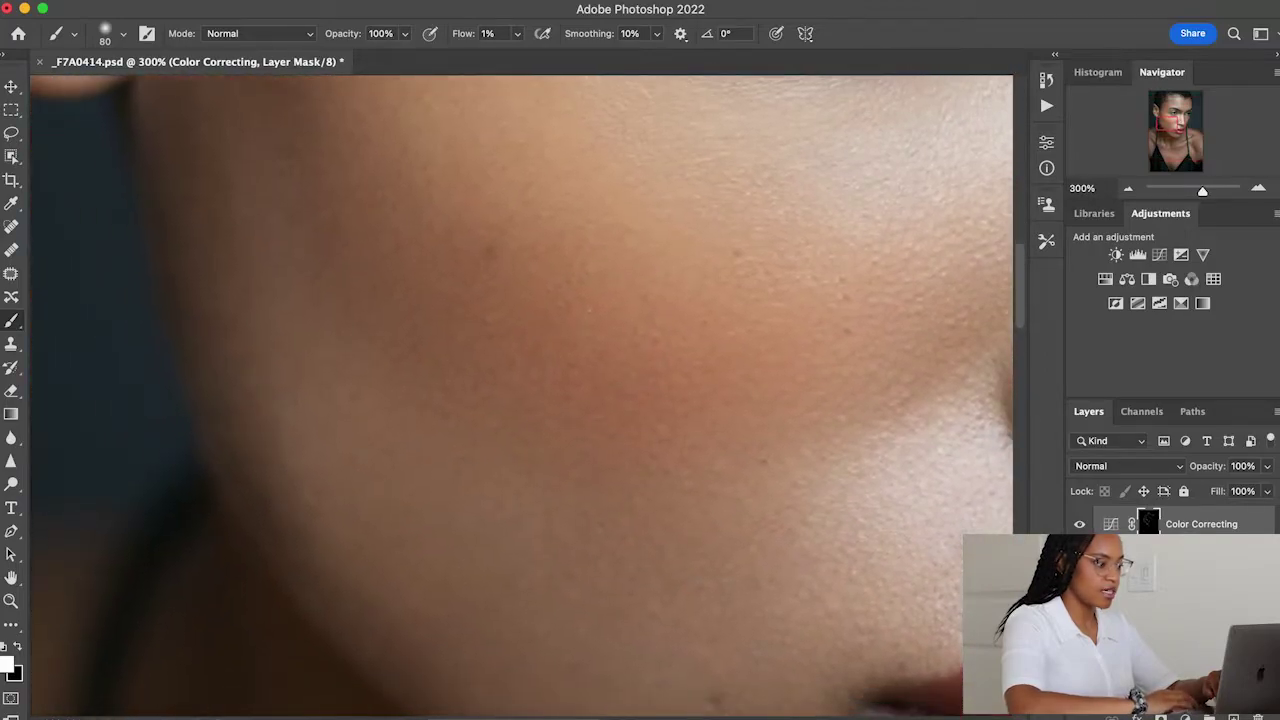
{"action": "left_click", "coordinate": [1081, 527]}
{"action": "left_click", "coordinate": [1081, 527]}
{"action": "left_click", "coordinate": [1081, 527]}
{"action": "left_click", "coordinate": [1081, 527]}
{"action": "left_click", "coordinate": [1081, 527]}
{"action": "left_click", "coordinate": [1084, 527]}
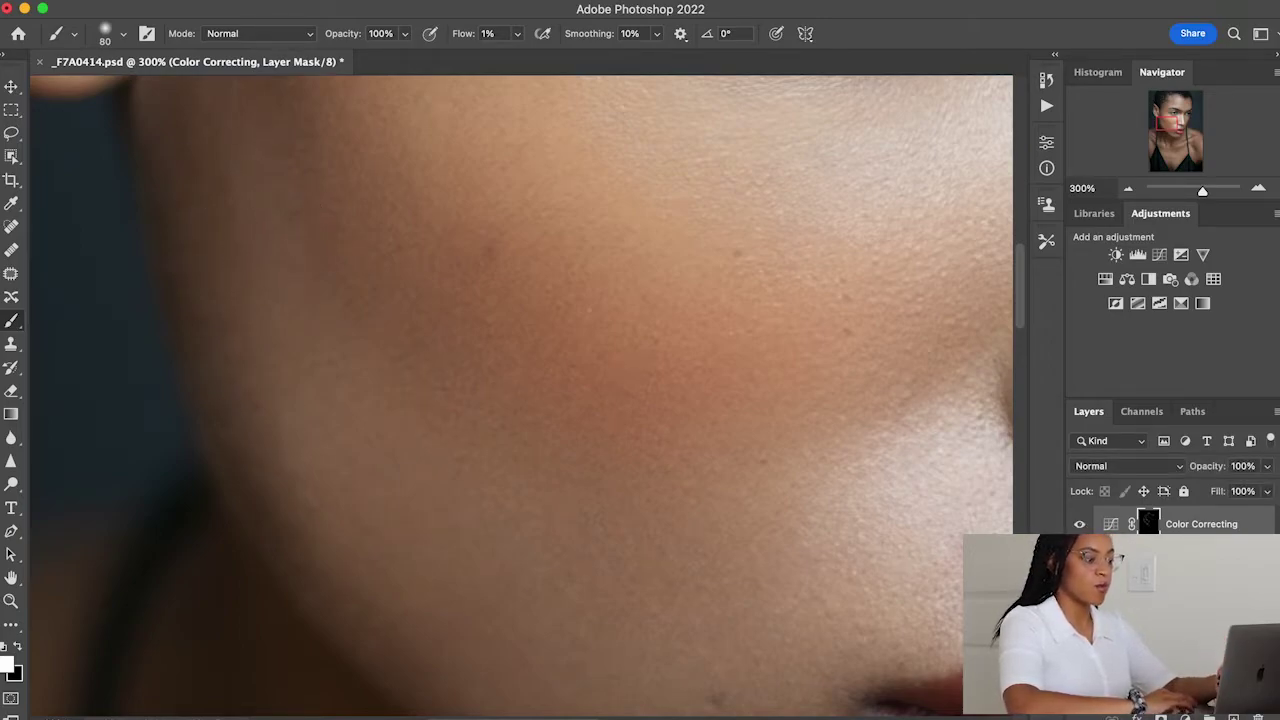
{"action": "left_click", "coordinate": [1083, 526]}
{"action": "left_click", "coordinate": [1083, 526]}
{"action": "left_click", "coordinate": [1083, 526]}
{"action": "left_click", "coordinate": [1083, 526]}
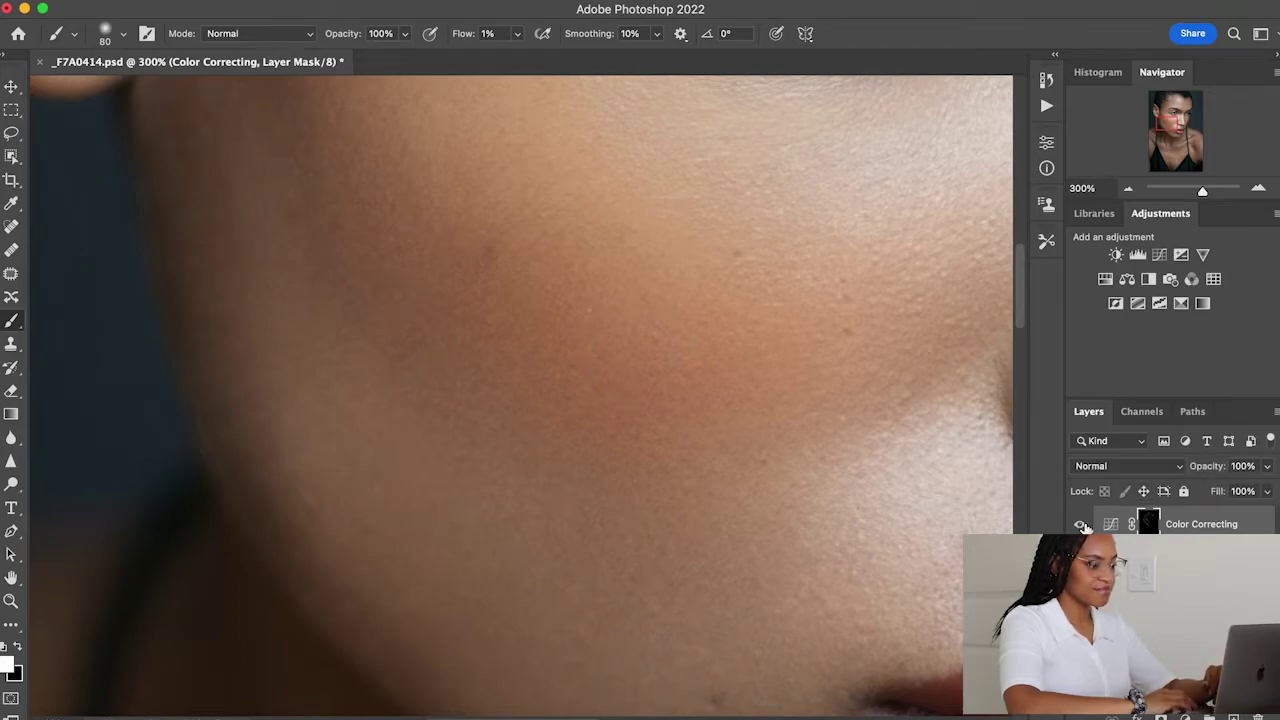
{"action": "left_click", "coordinate": [1083, 526]}
{"action": "left_click", "coordinate": [1083, 526]}
{"action": "left_click", "coordinate": [1083, 526]}
{"action": "left_click", "coordinate": [1083, 526]}
{"action": "key", "text": "super+minus"}
{"action": "key", "text": "super+minus"}
{"action": "key", "text": "super+minus"}
{"action": "key", "text": "super+minus"}
{"action": "key", "text": "super+minus"}
{"action": "key", "text": "super+minus"}
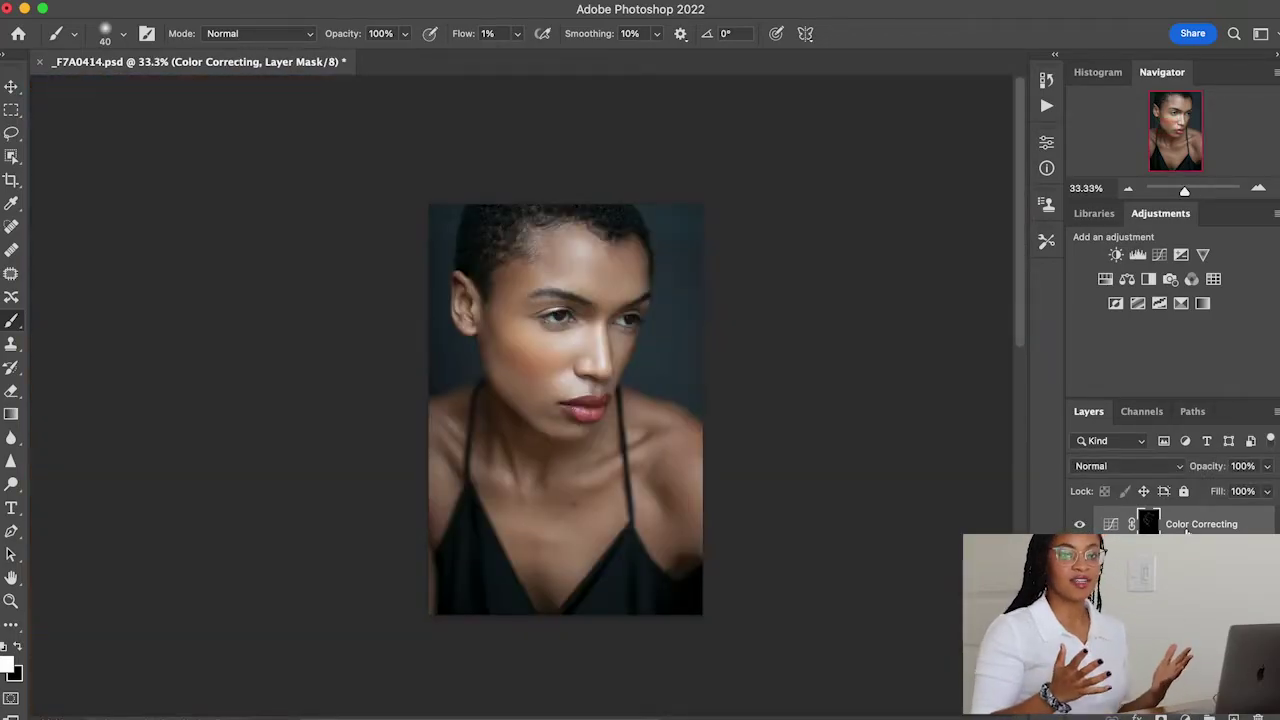